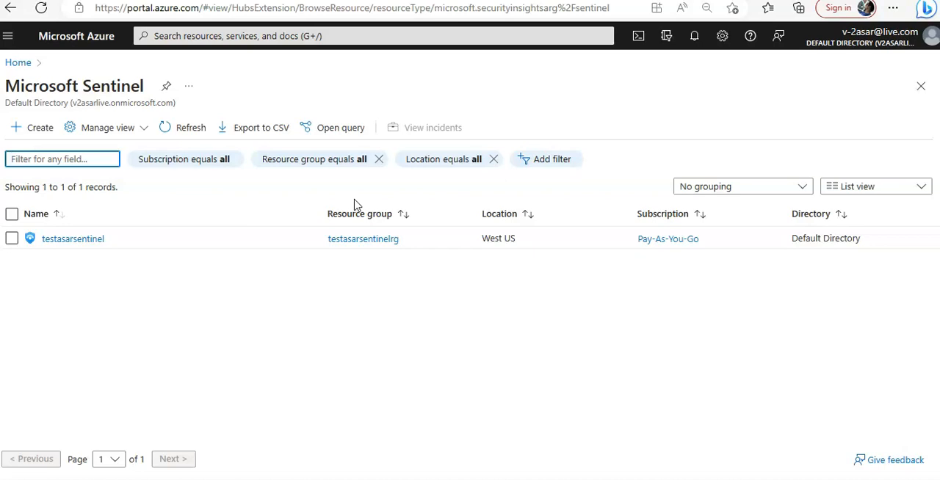
Step: Open the testasarsentinel workspace and go to its Automation page
click(67, 239)
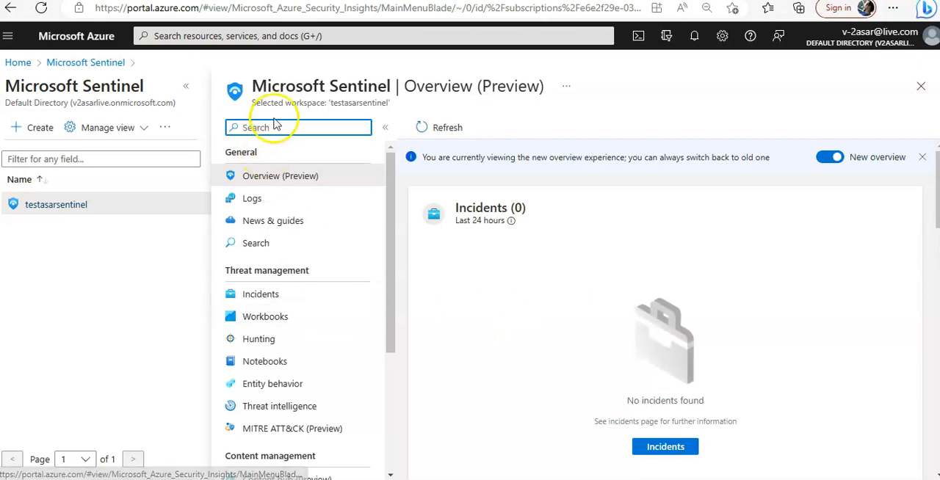
text(auto)
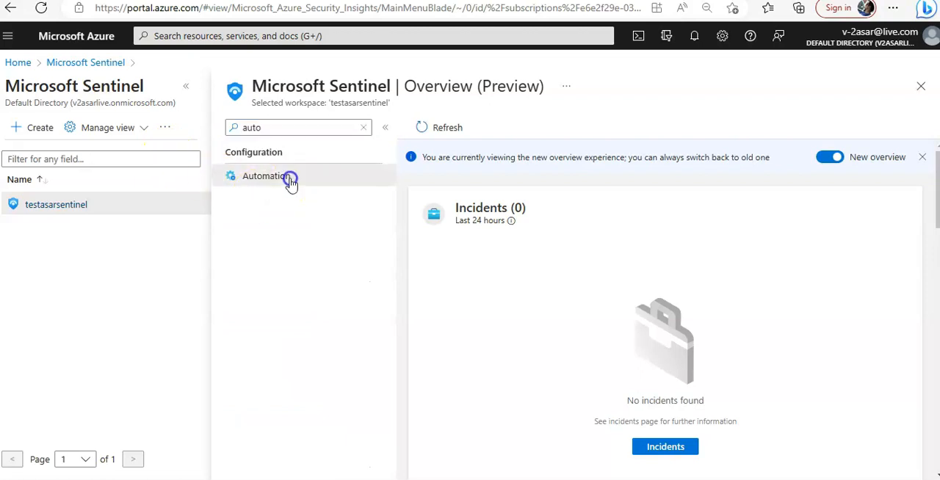
click(289, 176)
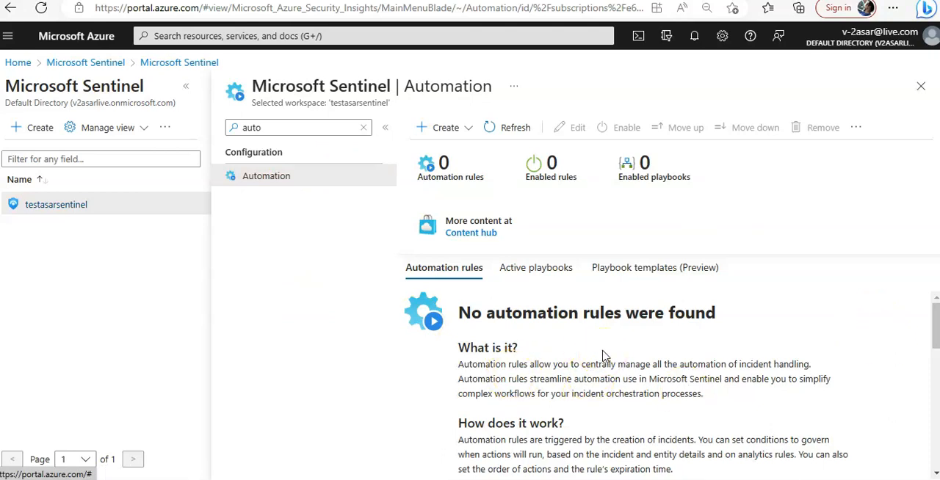
Step: Look through the active playbooks and browse both pages of the playbook templates gallery
click(536, 268)
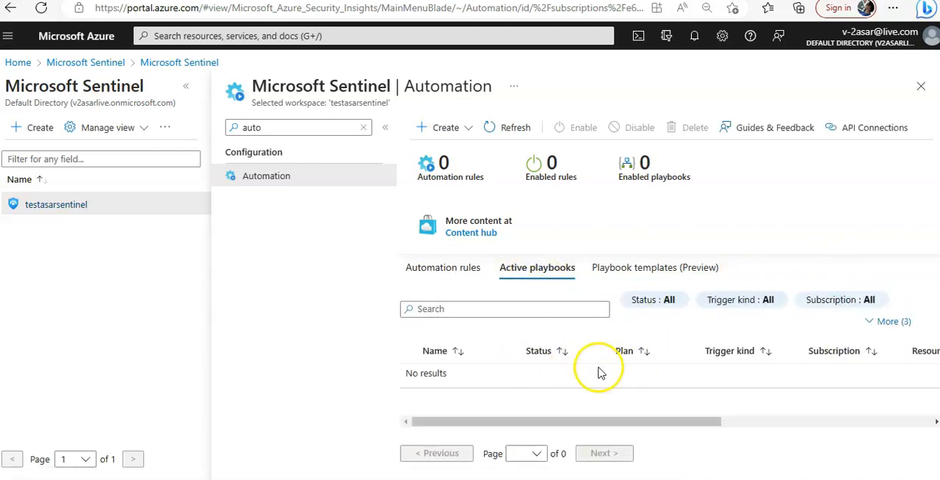
click(629, 269)
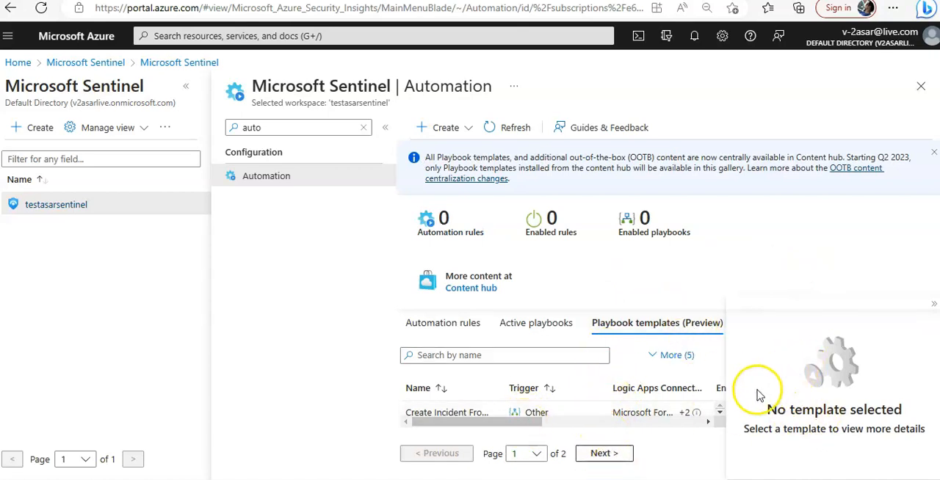
scroll(518, 409, down, 1)
scroll(517, 410, up, 1)
click(613, 455)
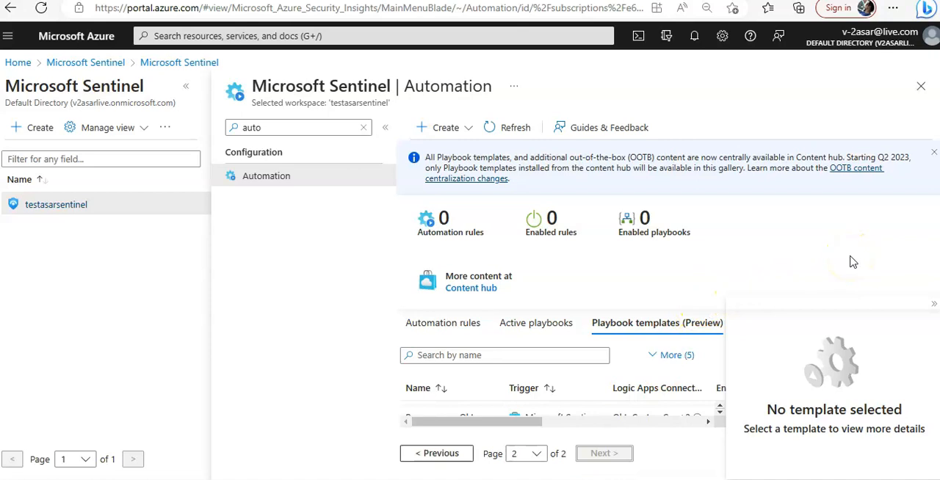
click(715, 426)
scroll(640, 416, down, 3)
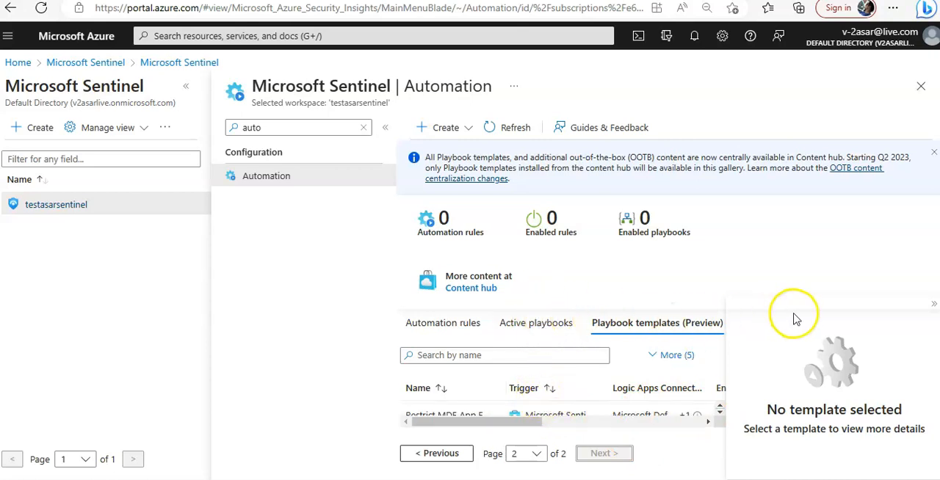
drag(724, 348, 880, 352)
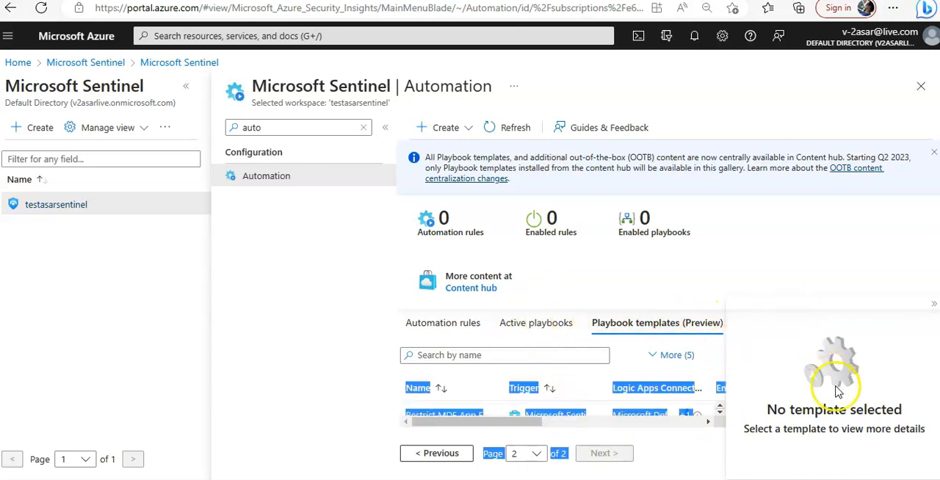
click(837, 393)
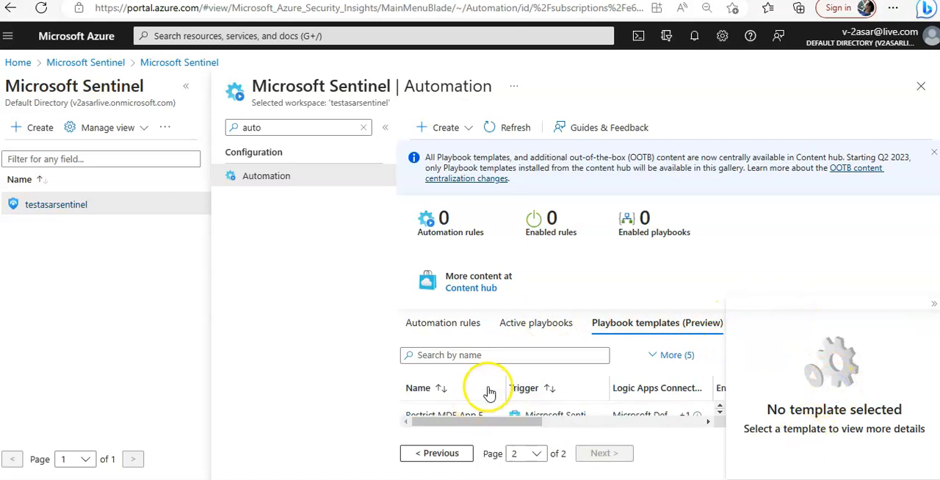
click(439, 454)
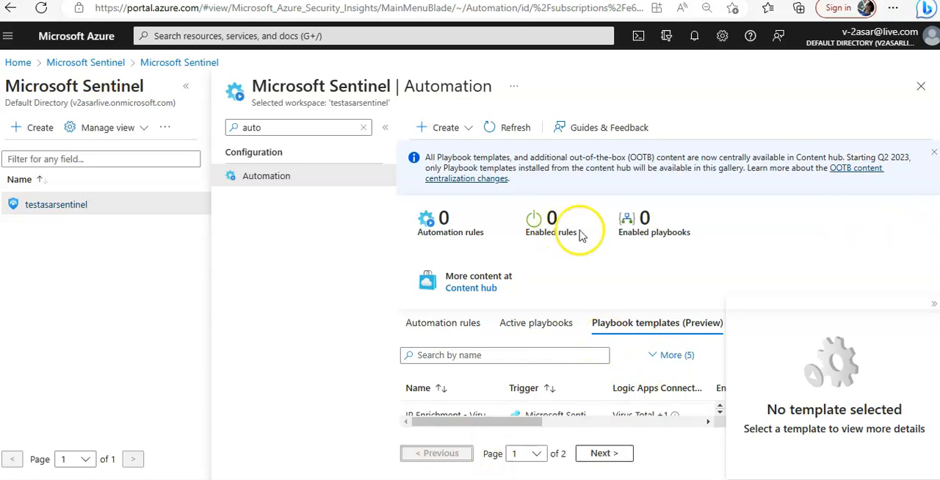
Step: Close the workspace view, reopen testasarsentinel from the workspace list, and return to its Automation page
click(919, 88)
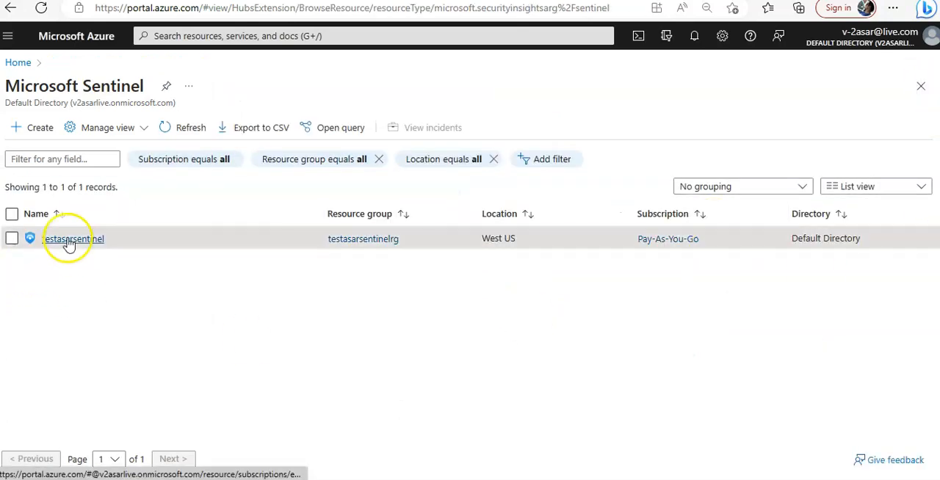
click(60, 242)
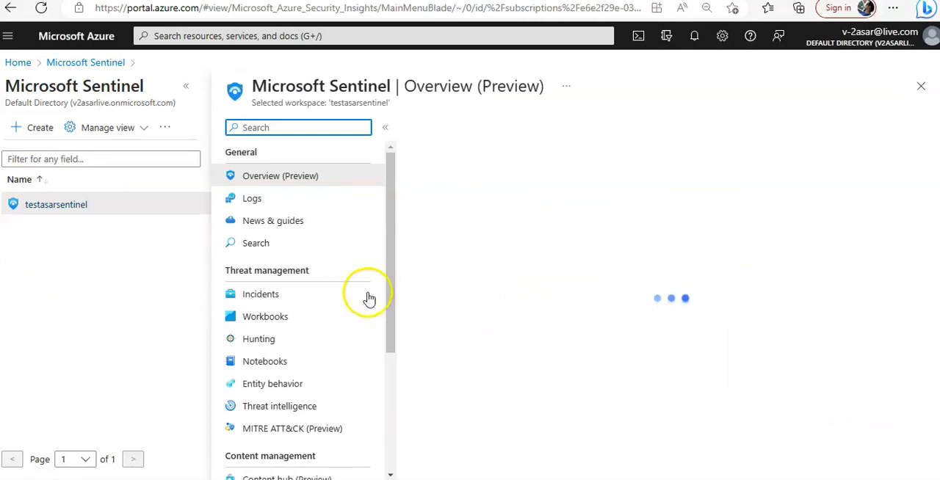
scroll(351, 313, down, 1)
scroll(357, 304, down, 5)
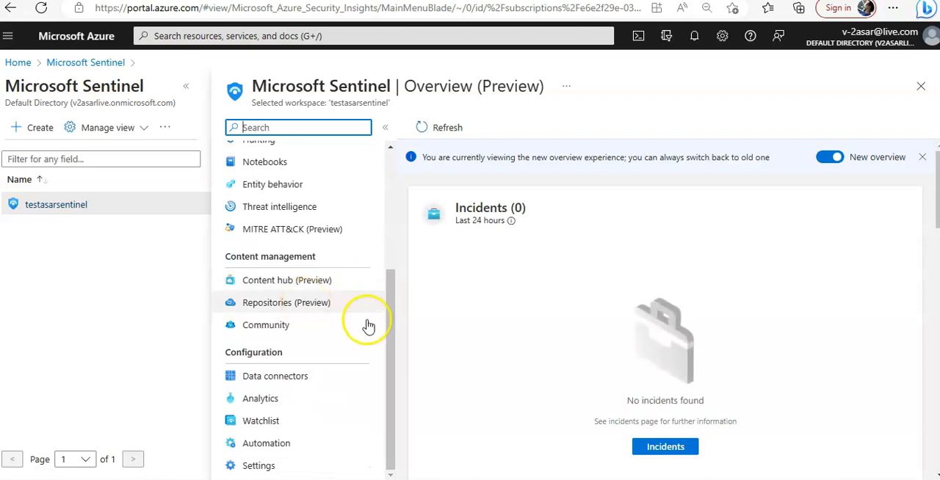
click(273, 446)
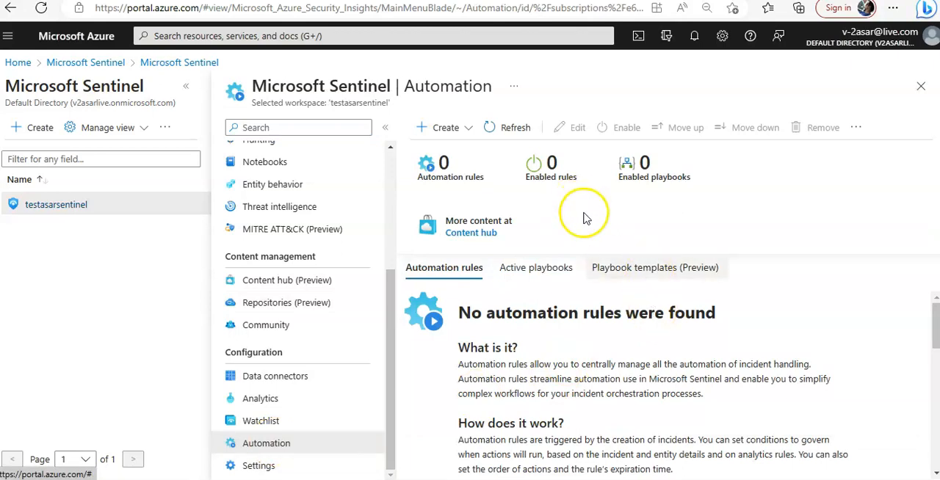
Step: View the automation creation options, then examine playbook templates, including details of those creating incidents from Microsoft Forms and a shared mailbox
click(444, 136)
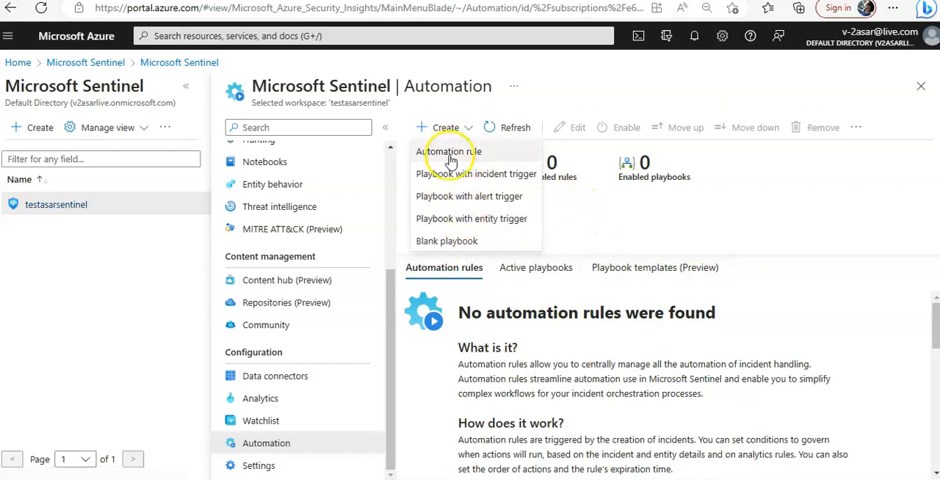
click(651, 266)
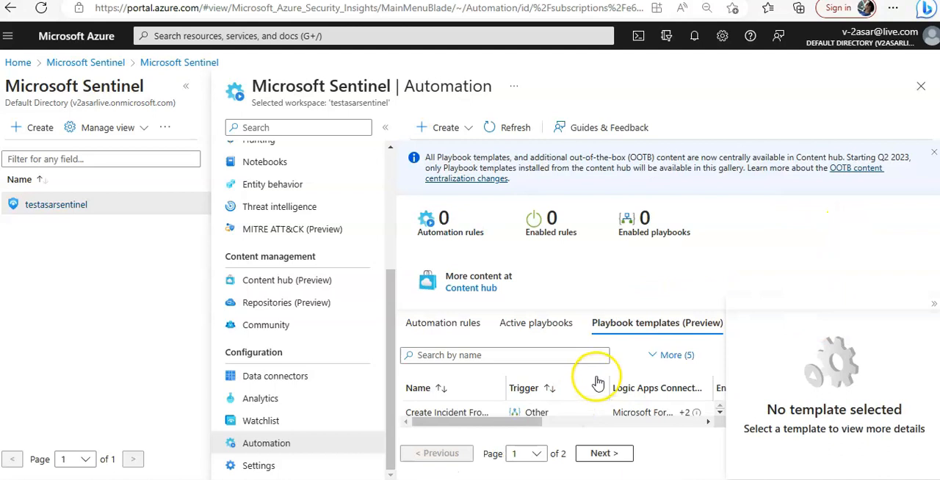
click(720, 413)
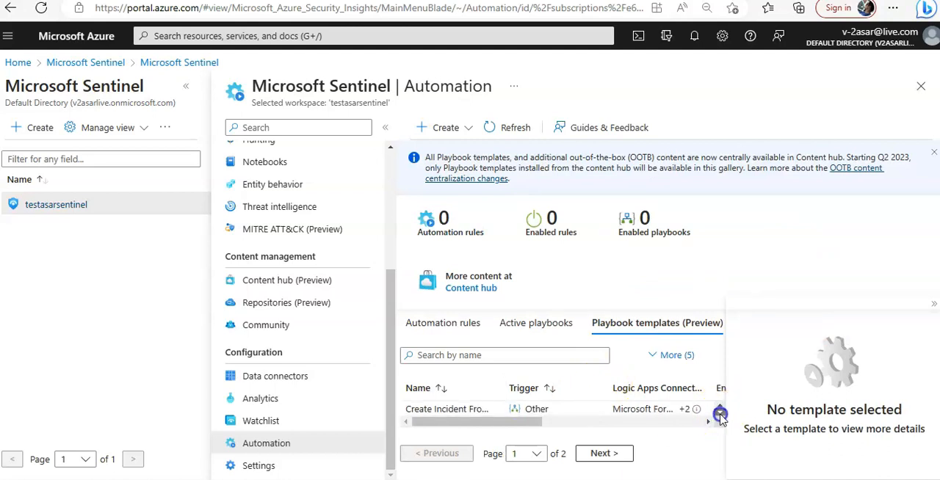
click(456, 407)
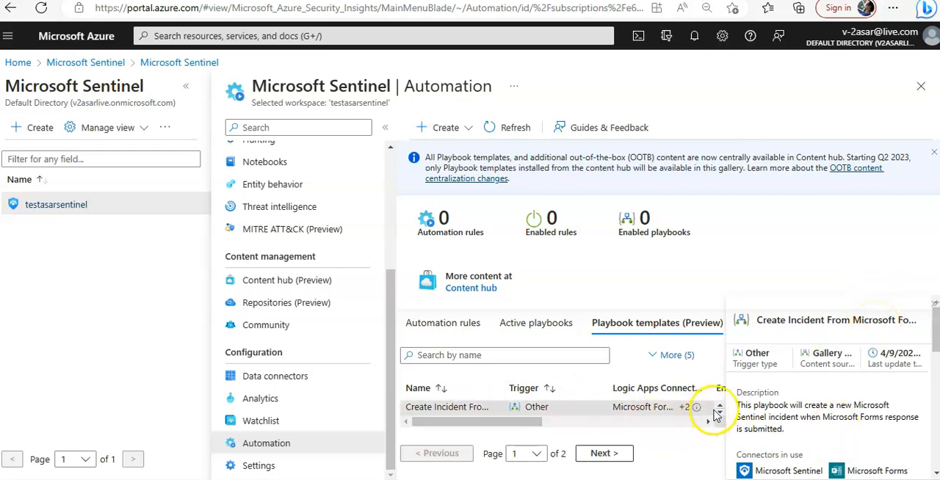
click(723, 412)
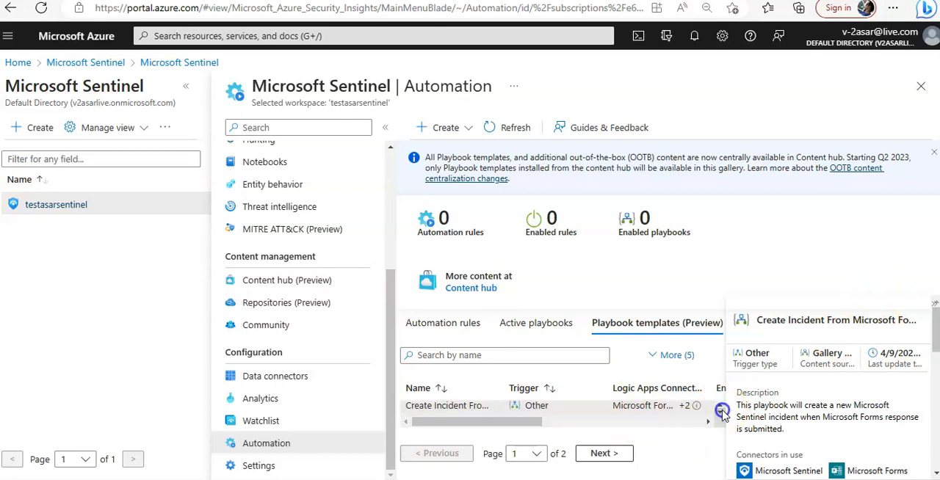
click(450, 412)
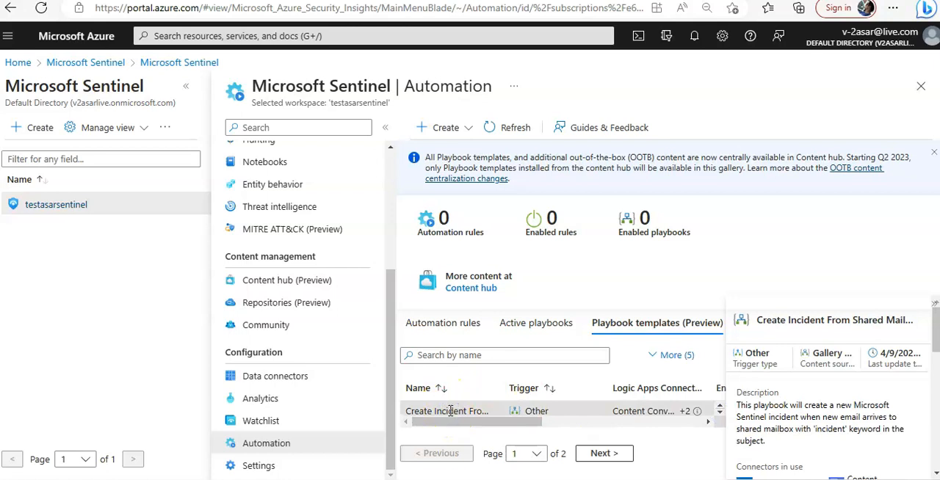
click(720, 413)
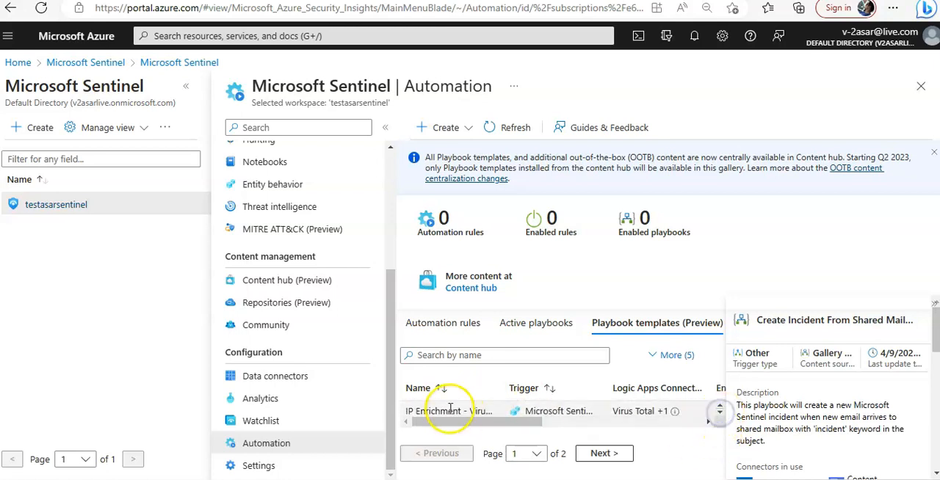
click(720, 412)
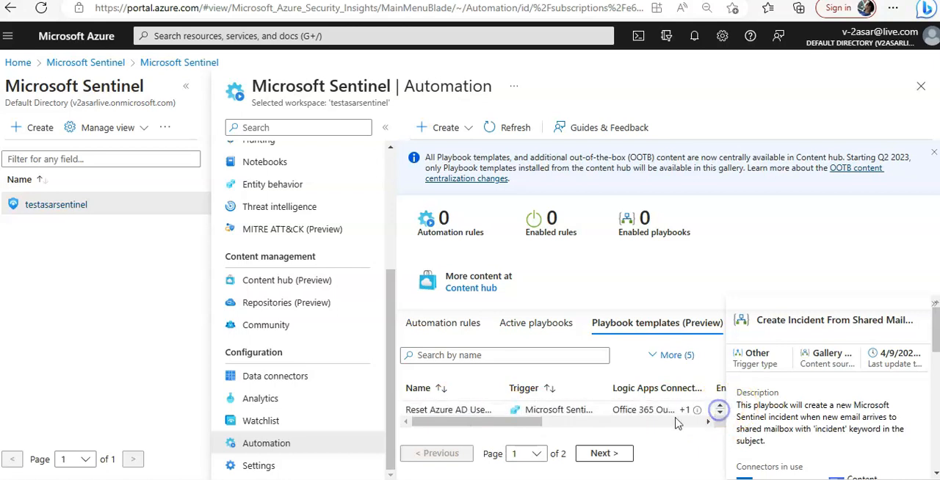
Step: Start creating a playbook from the Reset Azure AD User Password - Entity Trigger template
click(460, 409)
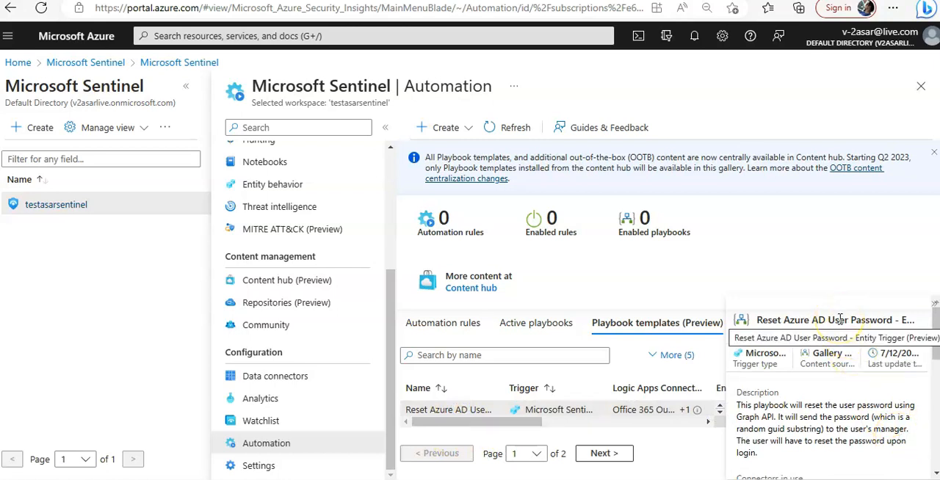
scroll(801, 405, down, 5)
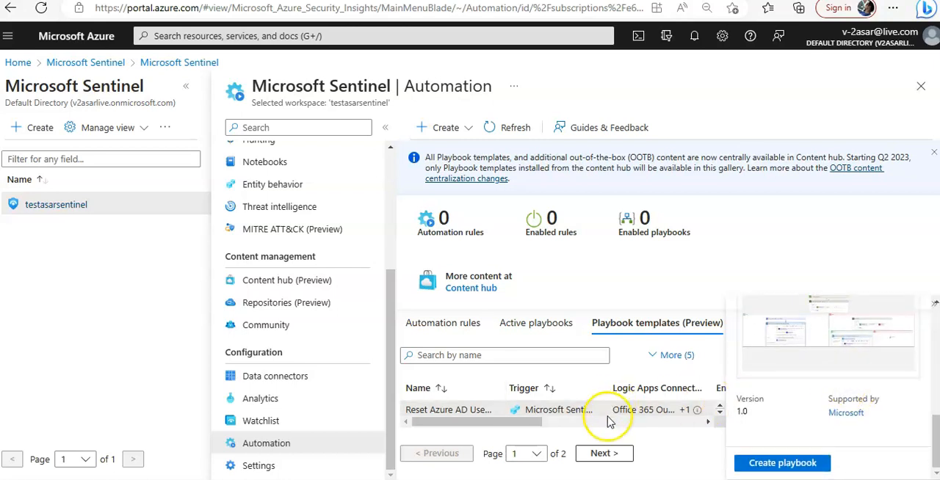
click(764, 467)
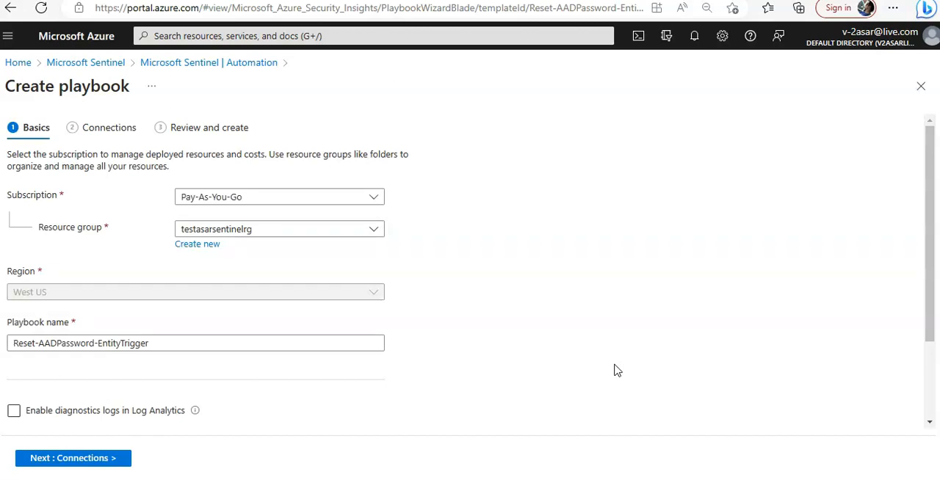
Step: Keep the default playbook basics, leaving diagnostics logs disabled, and proceed to the playbook's connections
scroll(617, 371, down, 3)
click(32, 235)
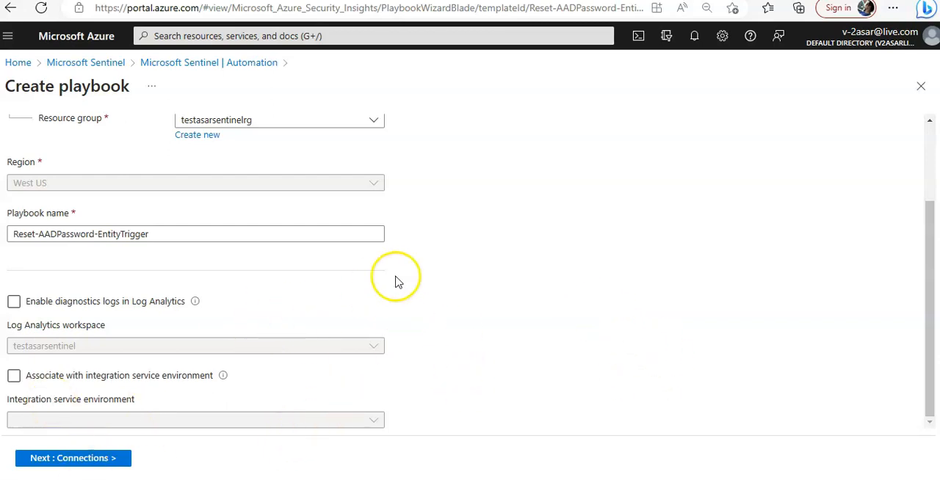
click(74, 310)
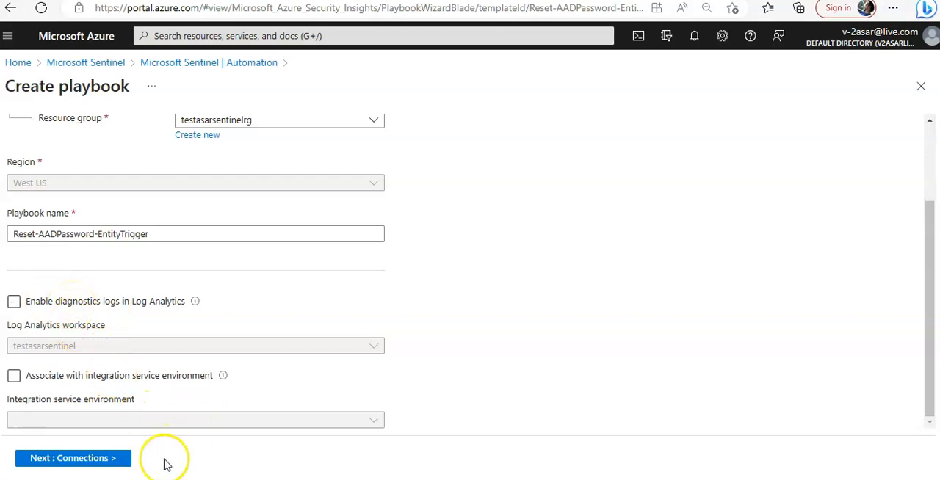
click(89, 458)
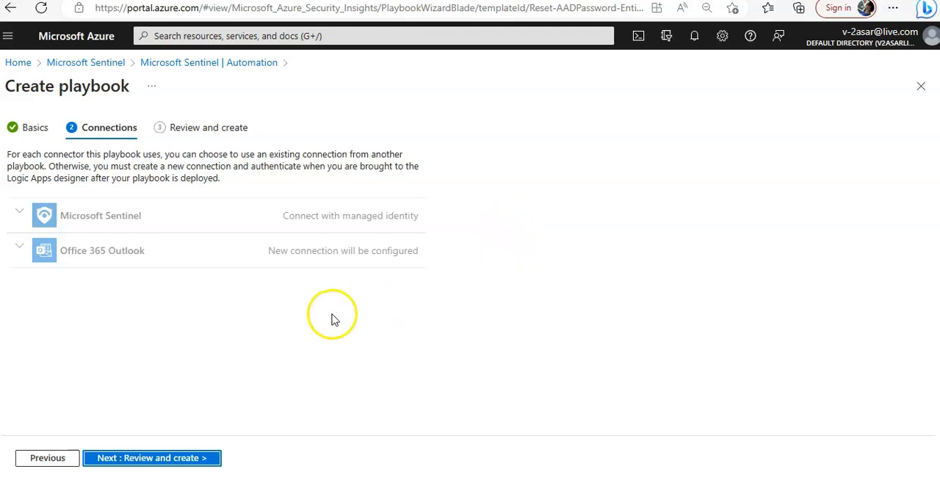
Step: Check the Microsoft Sentinel and Office 365 Outlook connections and review the playbook's summary before returning to the connections
click(20, 215)
click(131, 214)
click(31, 249)
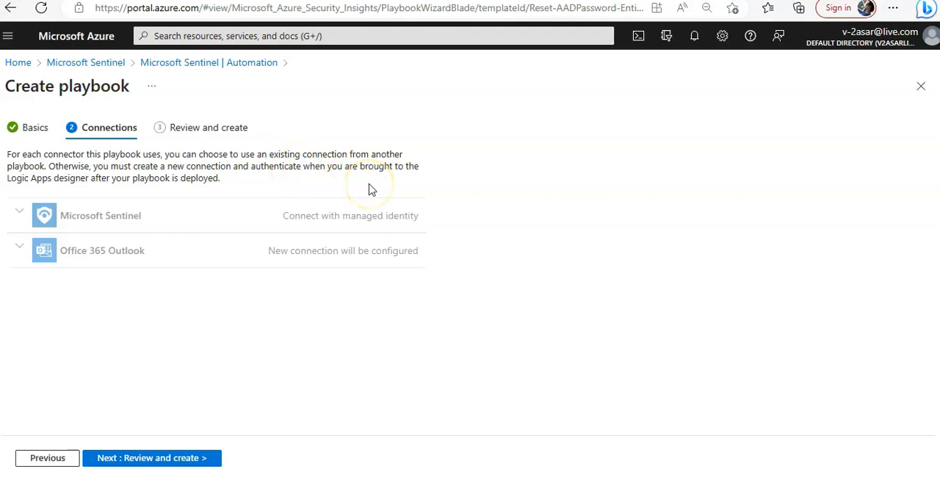
click(176, 459)
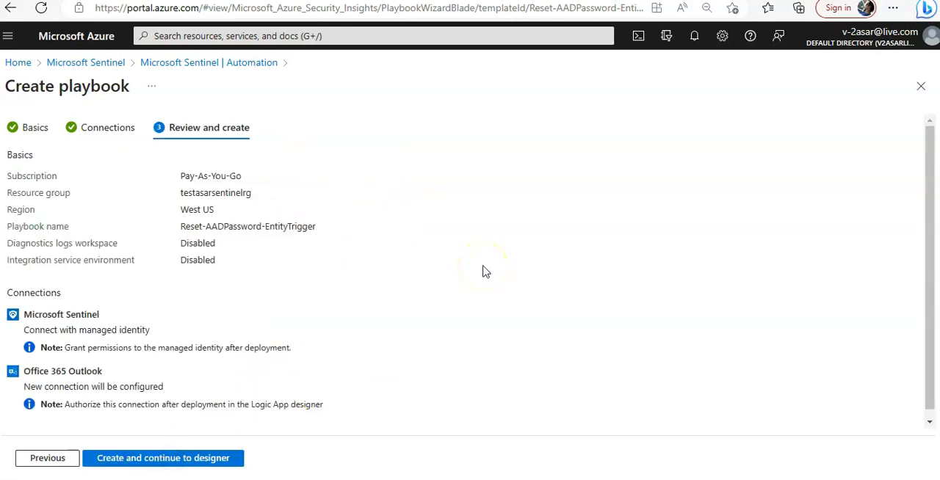
scroll(482, 271, down, 1)
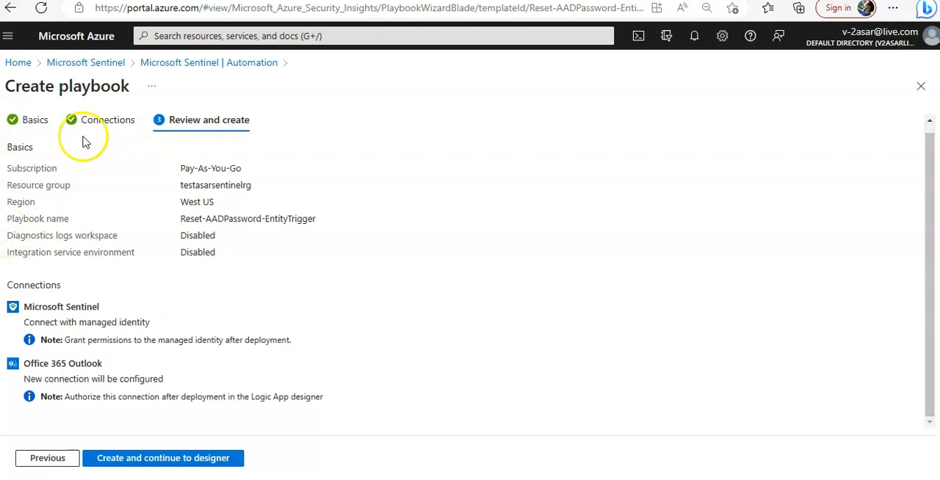
click(103, 121)
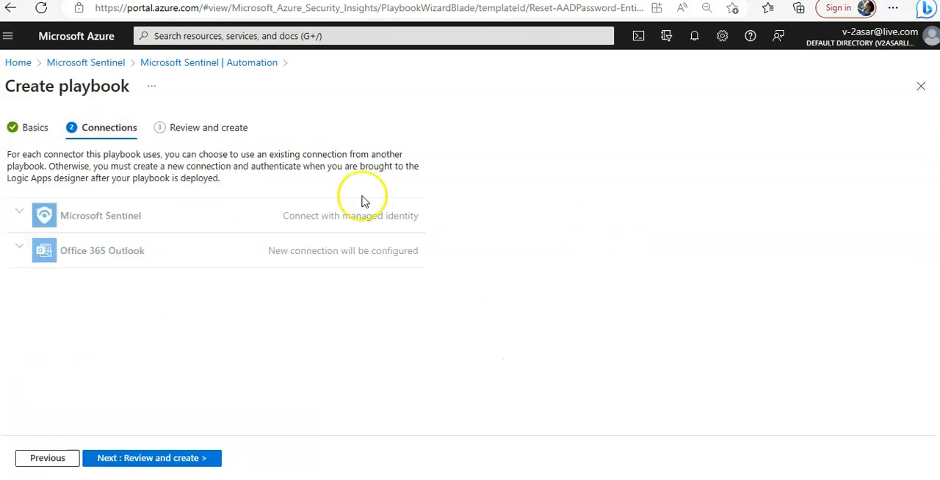
Step: Leave the template playbook wizard without creating anything and start creating a blank playbook
click(921, 91)
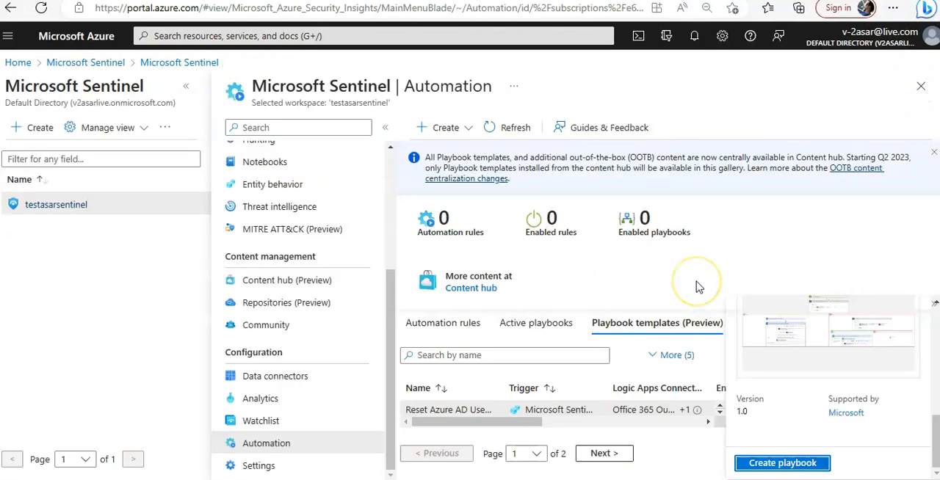
click(456, 131)
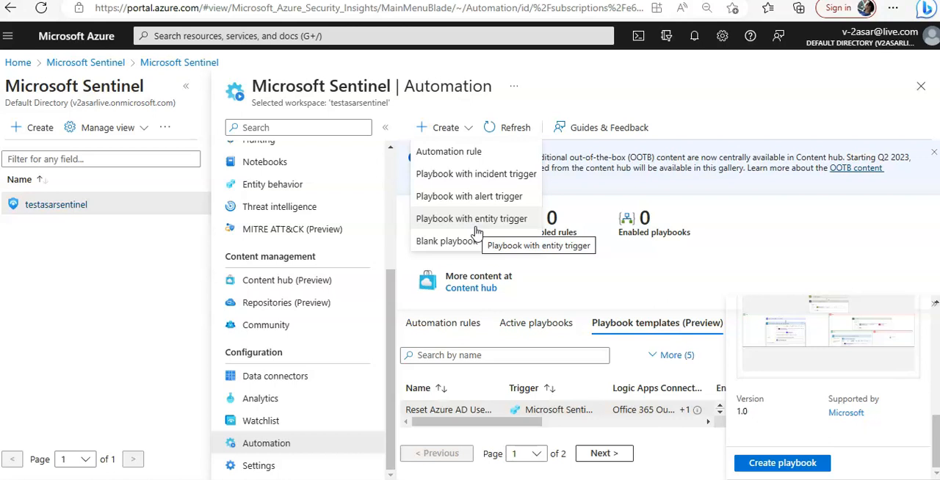
click(459, 242)
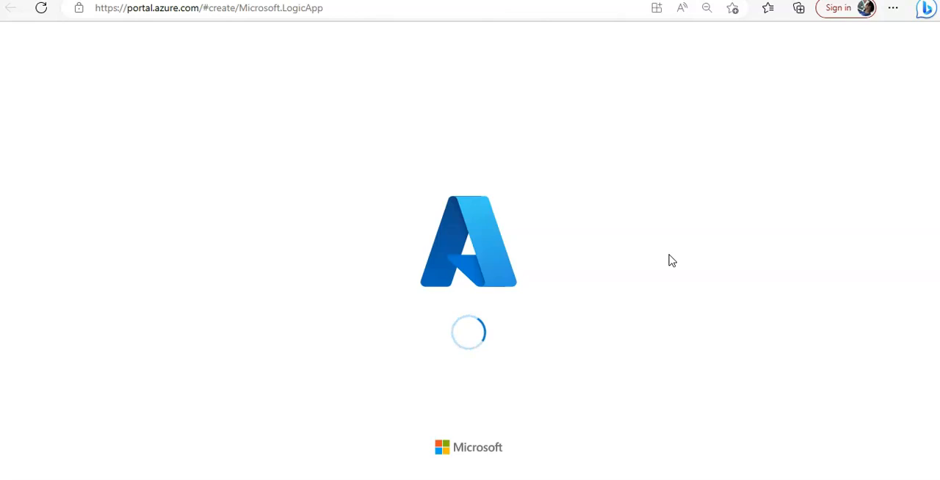
Step: Name the new logic app asarpb in the instance details of the Create Logic App form
click(235, 232)
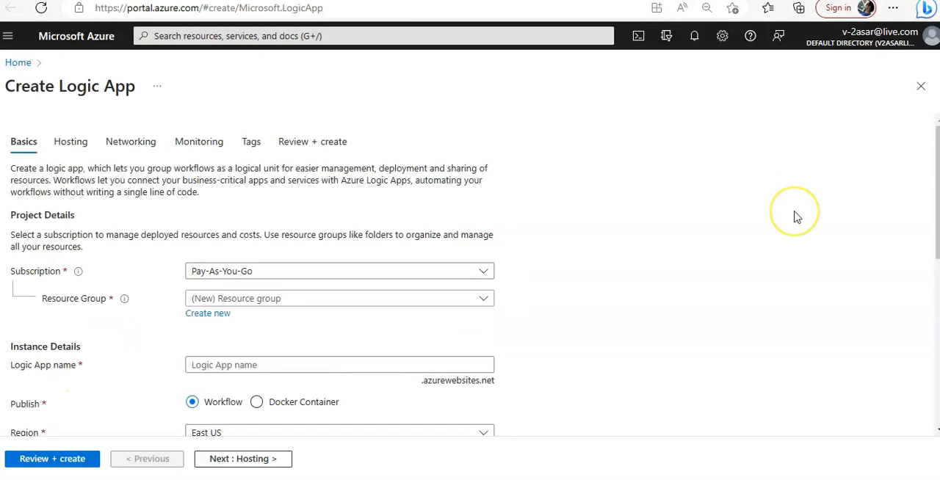
drag(137, 90, 5, 87)
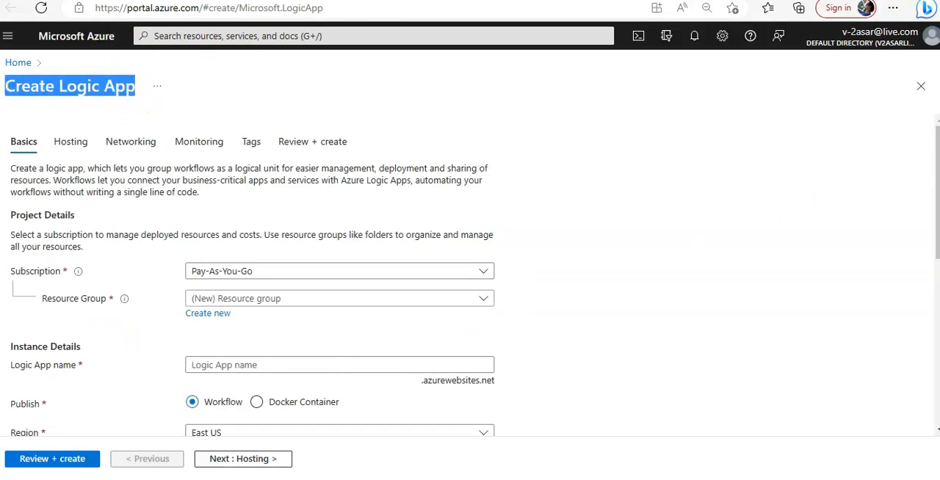
scroll(694, 197, down, 1)
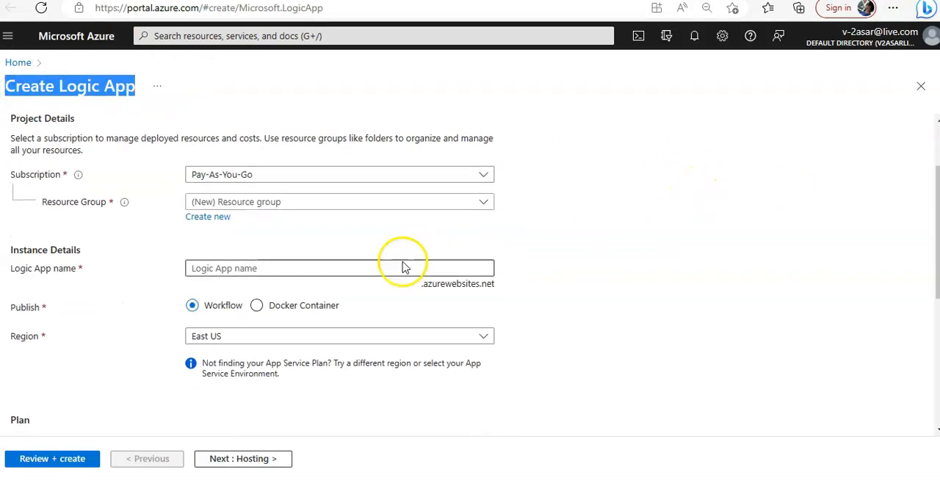
click(323, 269)
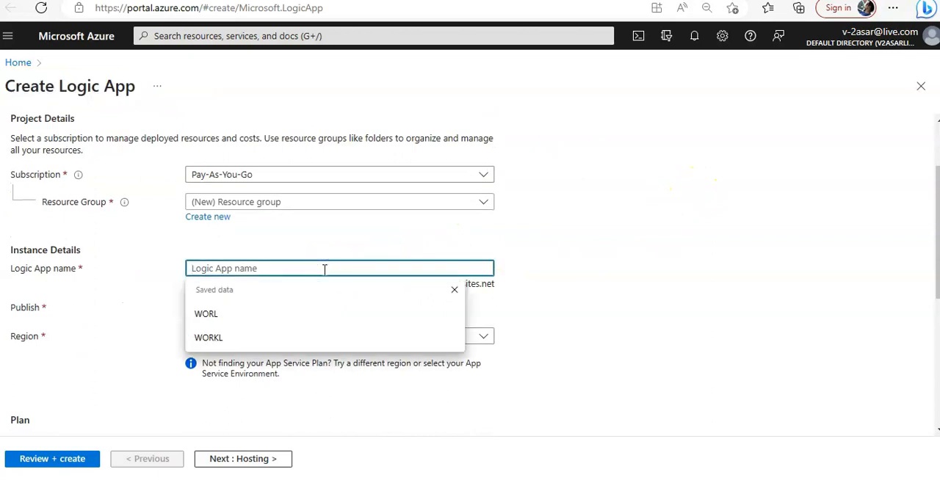
text(asar)
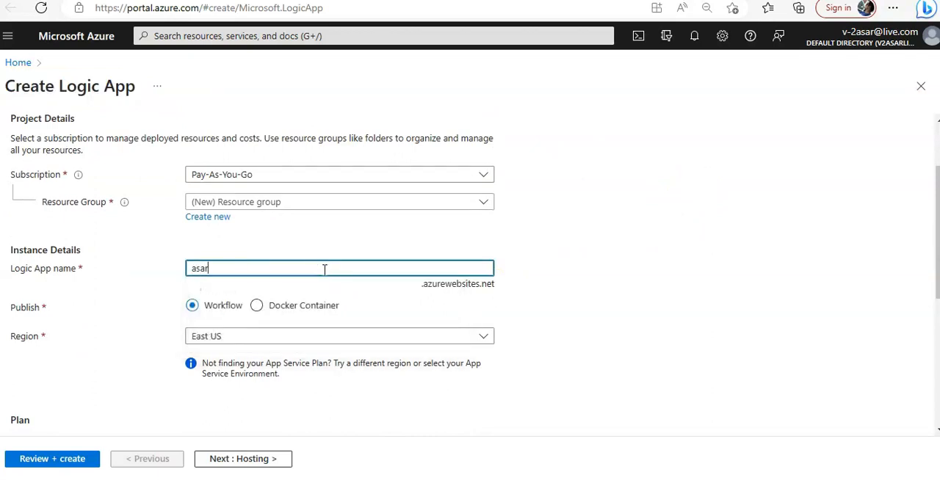
text(pb)
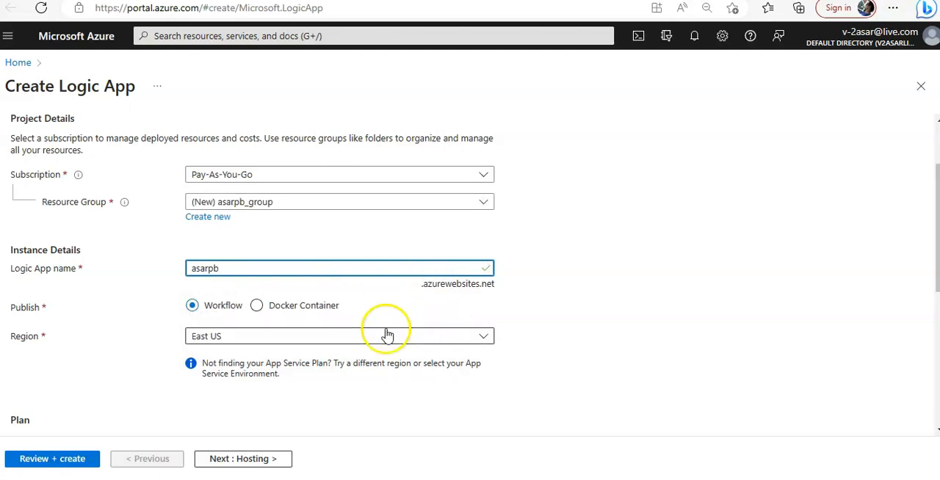
Step: Keep the Workflow publish option and East US region, and set the plan type to Consumption
scroll(476, 325, down, 1)
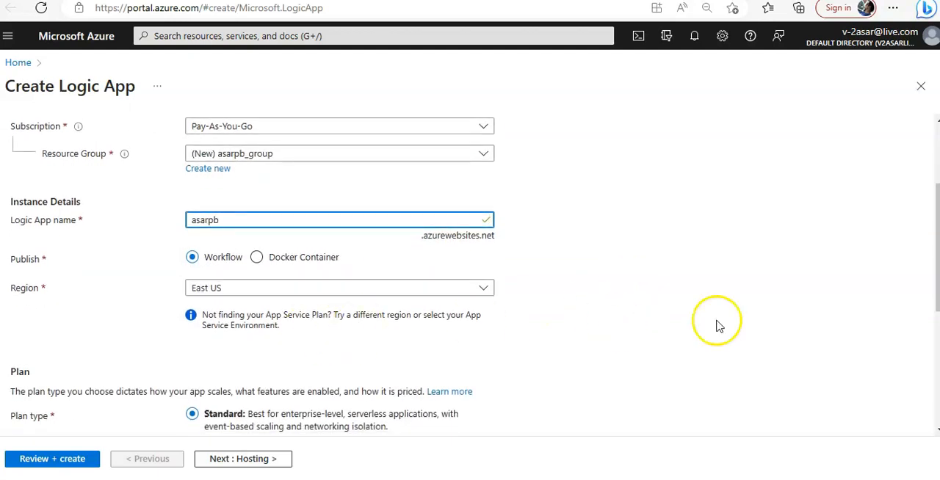
scroll(716, 325, down, 2)
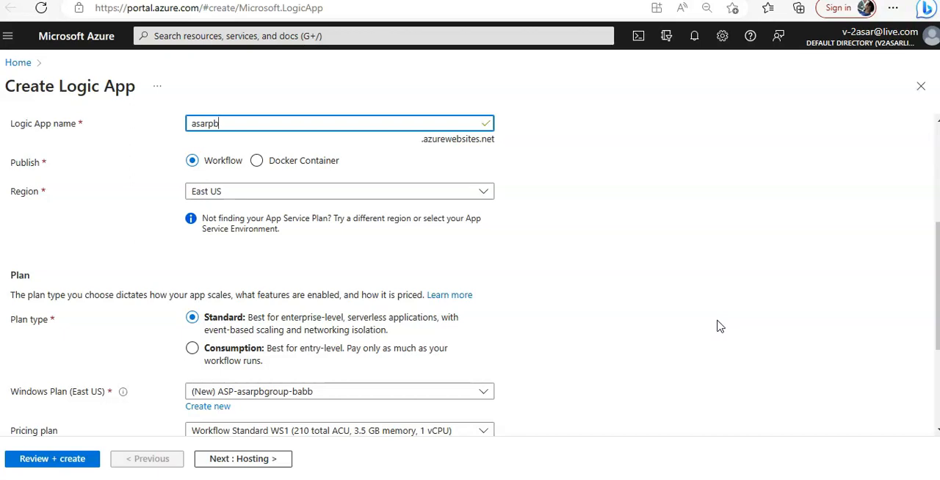
scroll(719, 326, down, 2)
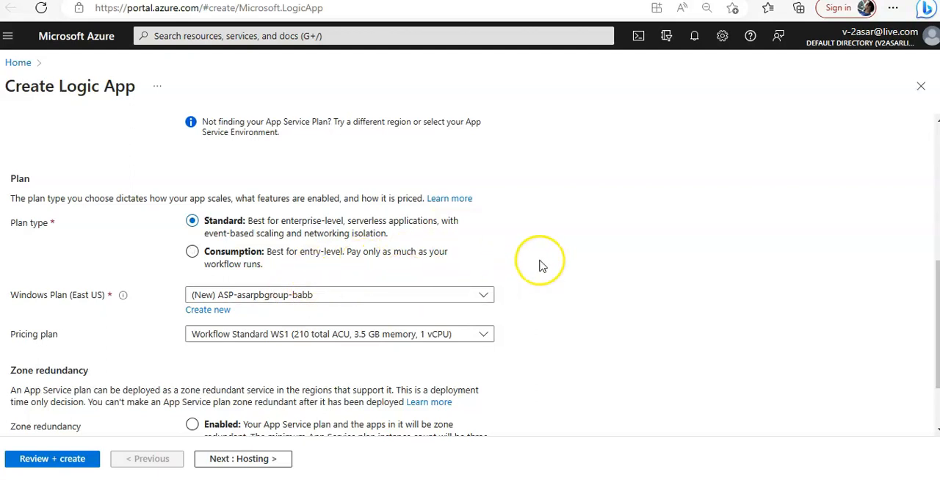
click(190, 255)
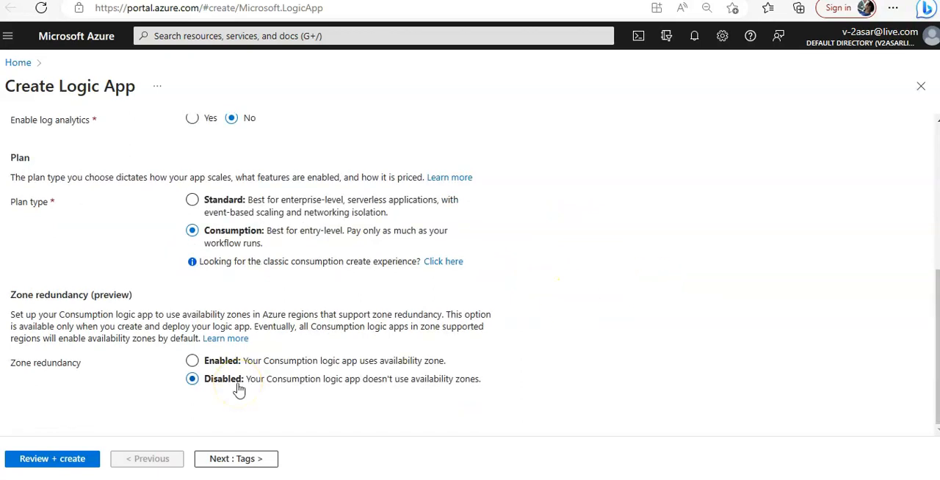
Step: Leave zone redundancy disabled and the tags empty, and create the logic app after its review
click(238, 459)
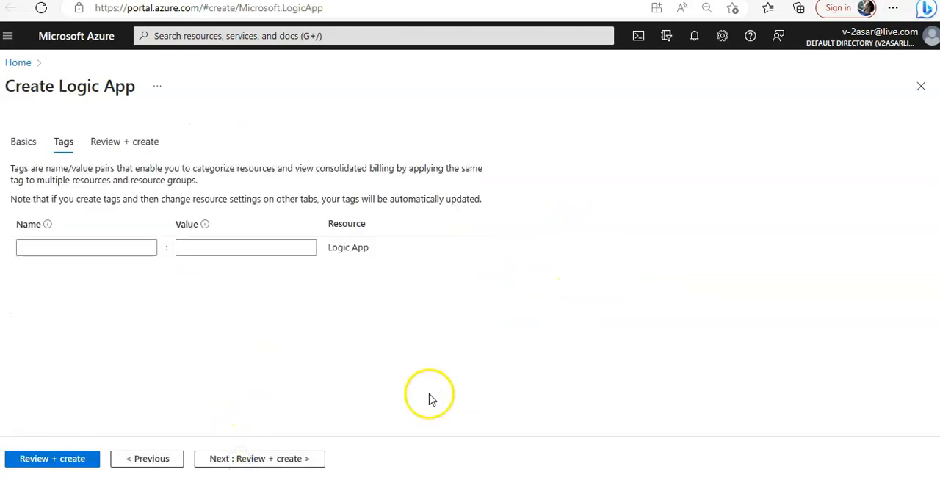
click(263, 457)
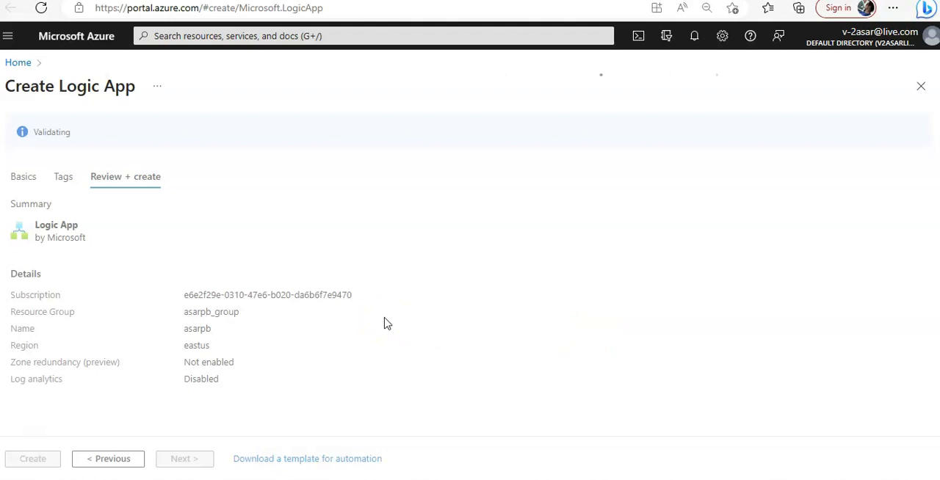
click(26, 463)
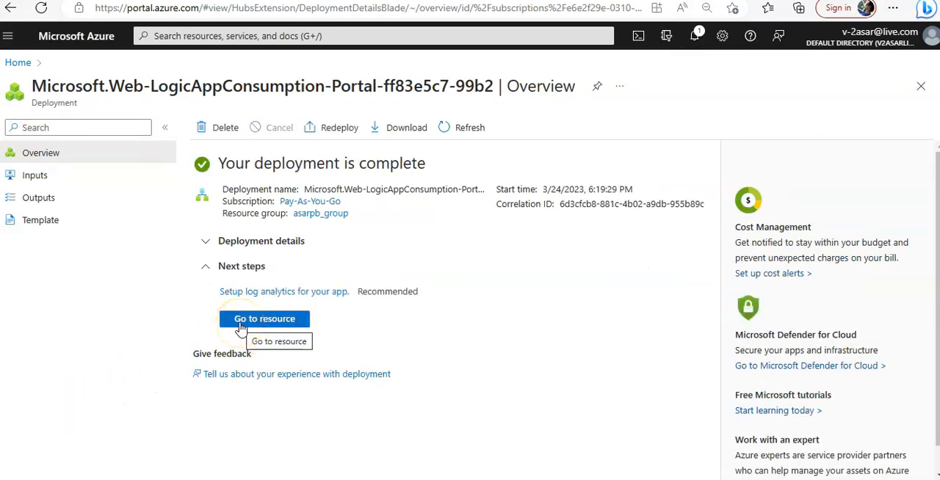
Step: Open the deployed logic app in the designer and start it from the Blank Logic App template
click(240, 323)
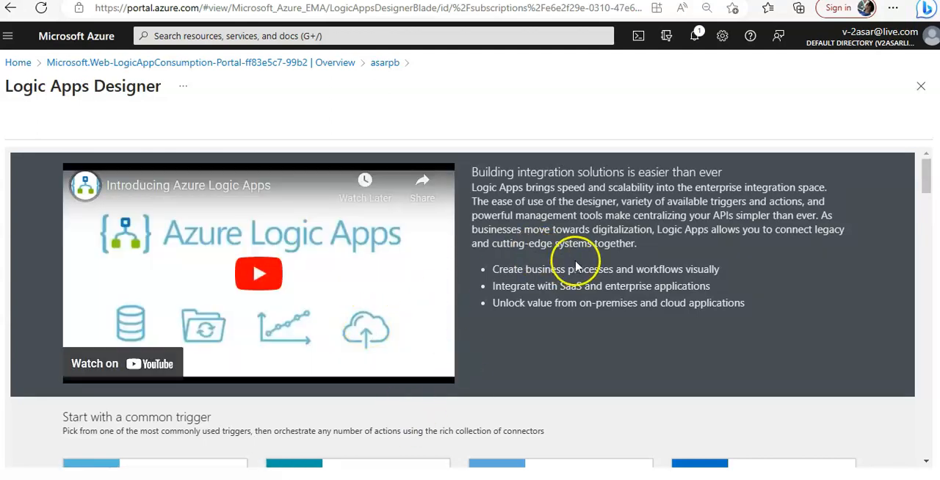
scroll(583, 259, down, 3)
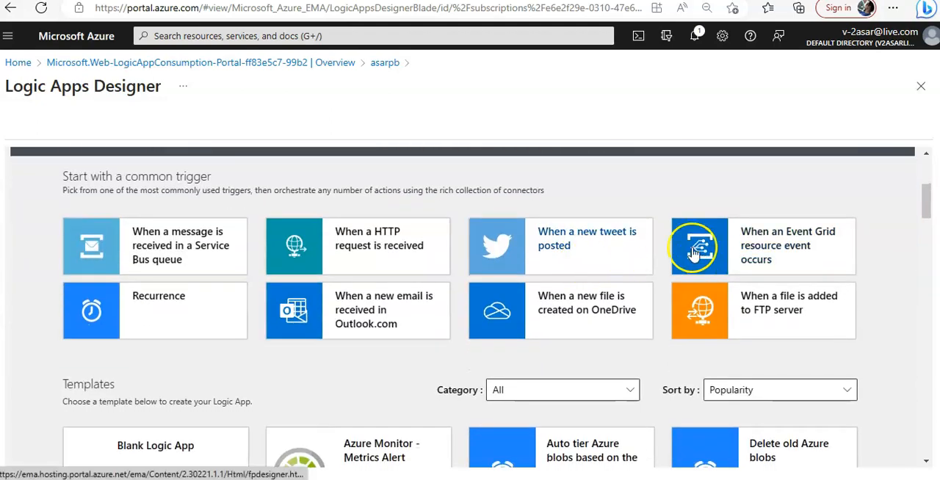
scroll(602, 275, down, 2)
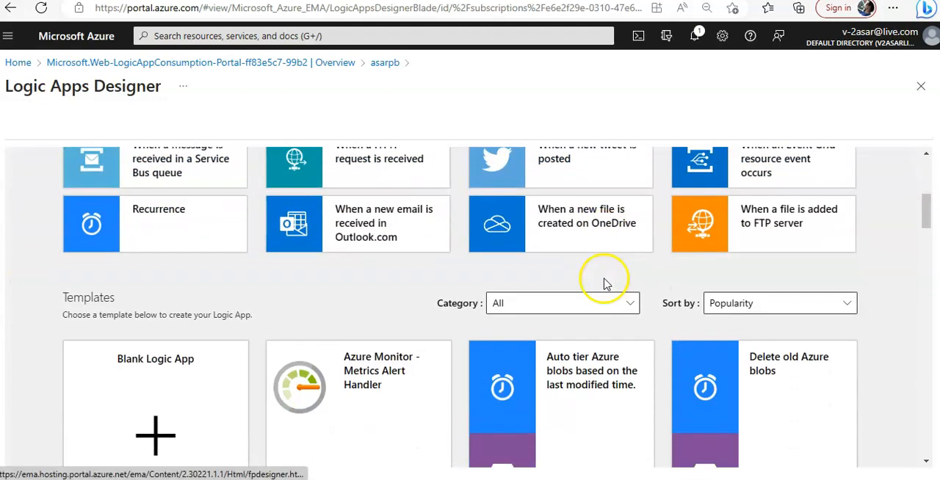
scroll(833, 321, up, 4)
scroll(831, 324, down, 8)
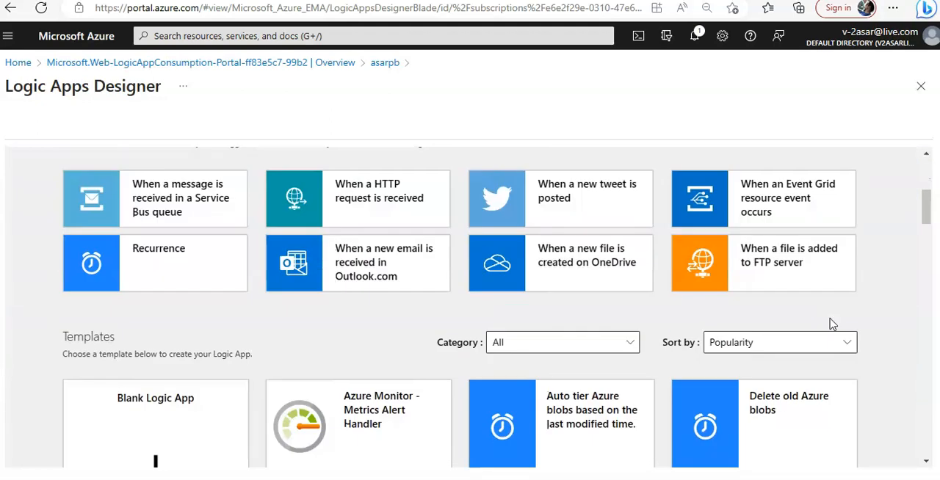
scroll(844, 321, up, 3)
scroll(841, 372, down, 2)
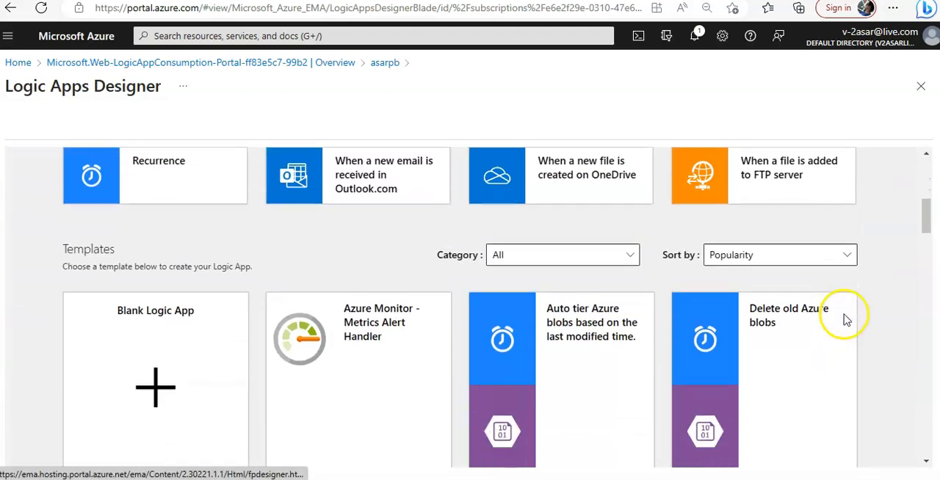
click(147, 321)
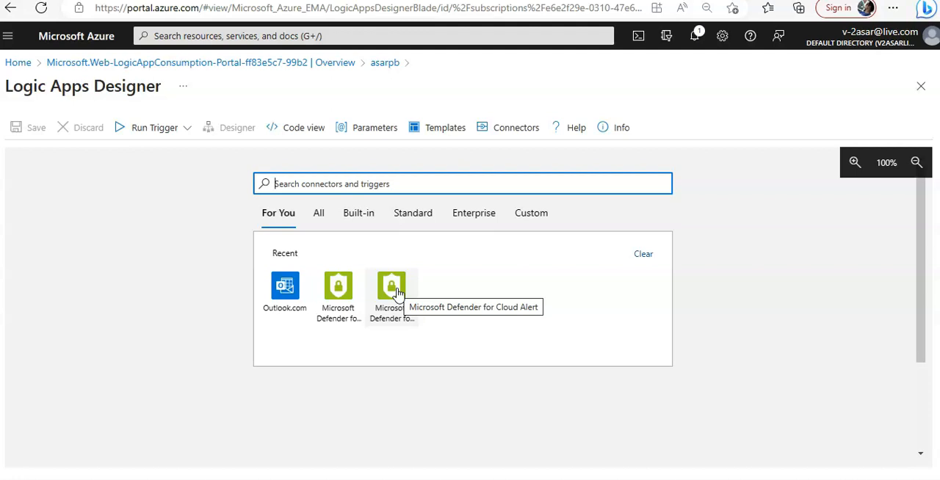
Step: Search the built-in connectors and triggers for "sentinel"
click(358, 216)
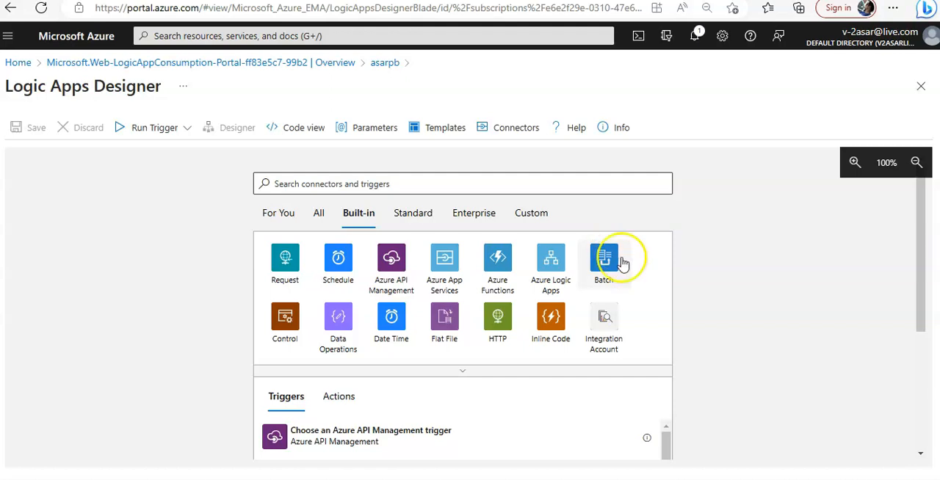
click(416, 186)
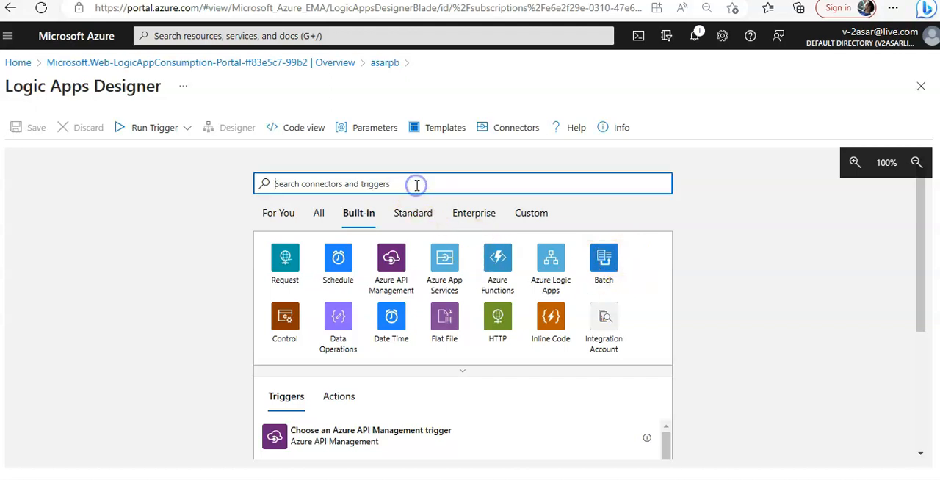
text(sentinel)
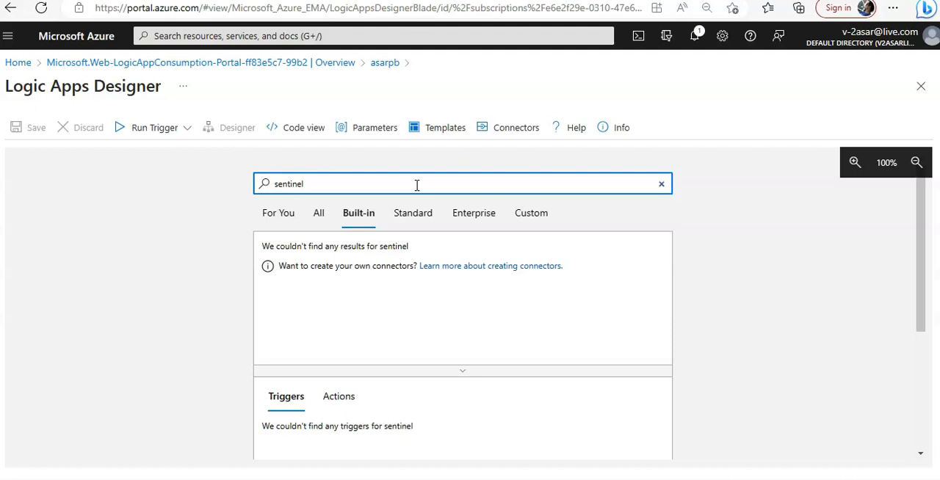
scroll(461, 269, down, 3)
scroll(478, 243, up, 3)
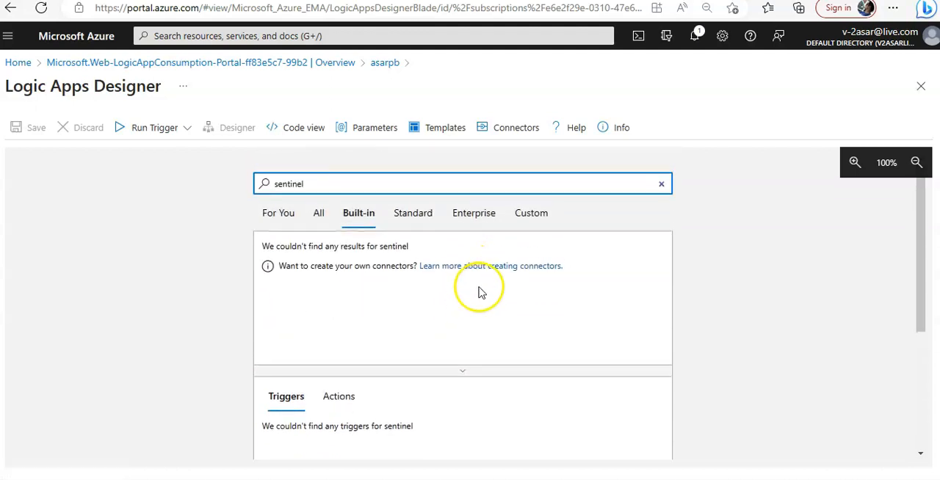
Step: Add the Microsoft Sentinel incident (preview) trigger from the standard connectors and connect it to the Default Directory tenant with the signed-in account
click(413, 214)
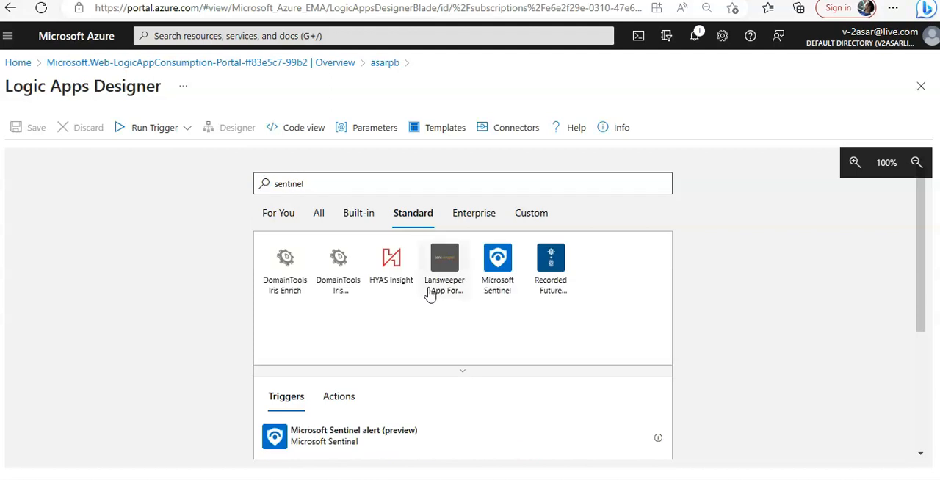
click(497, 287)
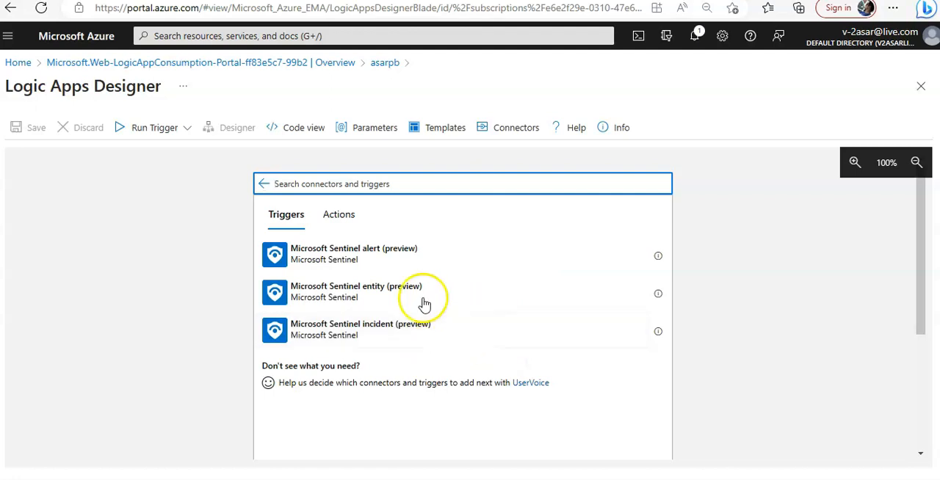
click(385, 335)
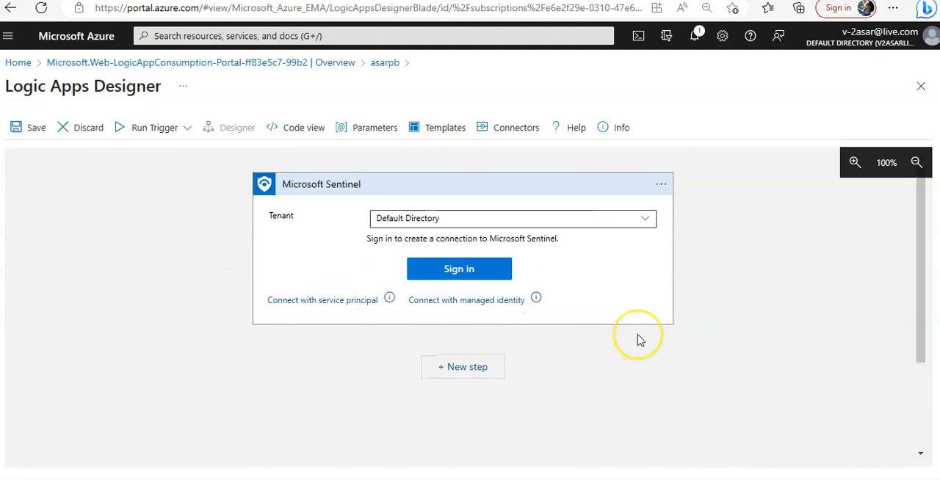
click(460, 270)
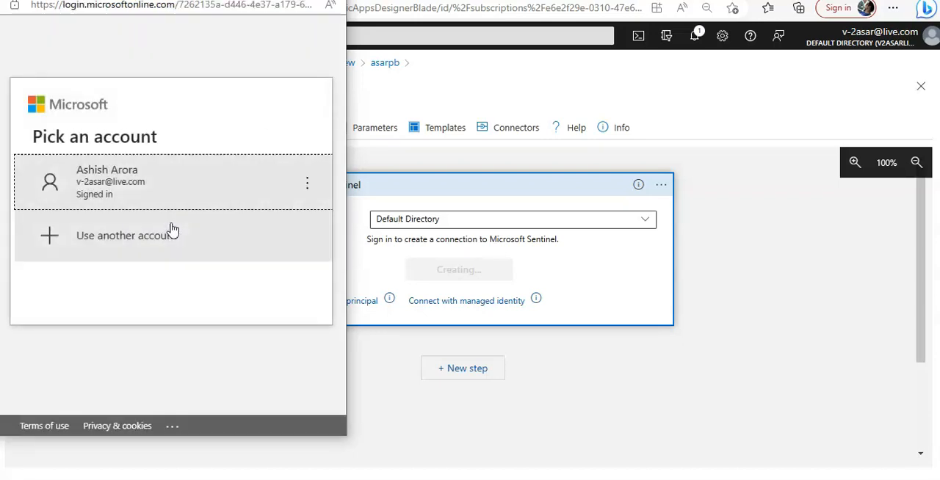
click(157, 179)
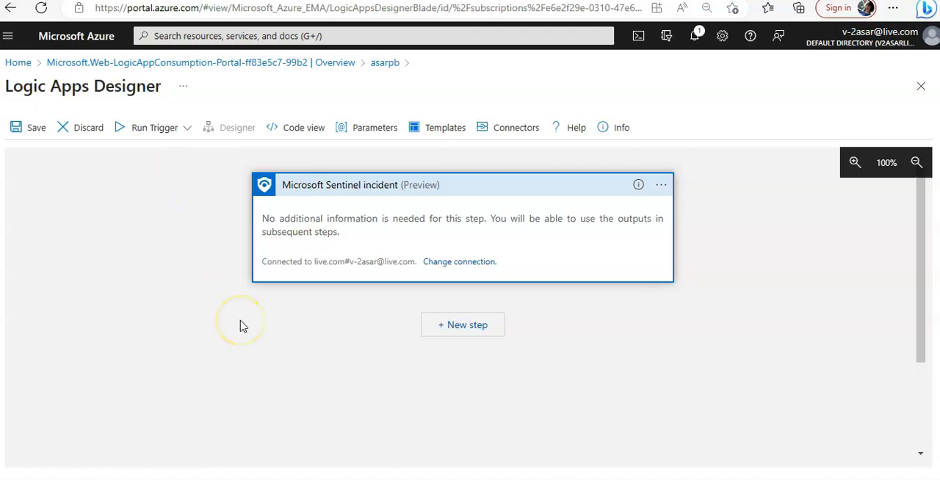
Step: Add a new step after the incident trigger using Microsoft Sentinel's Add alert to incident (preview) action
click(448, 323)
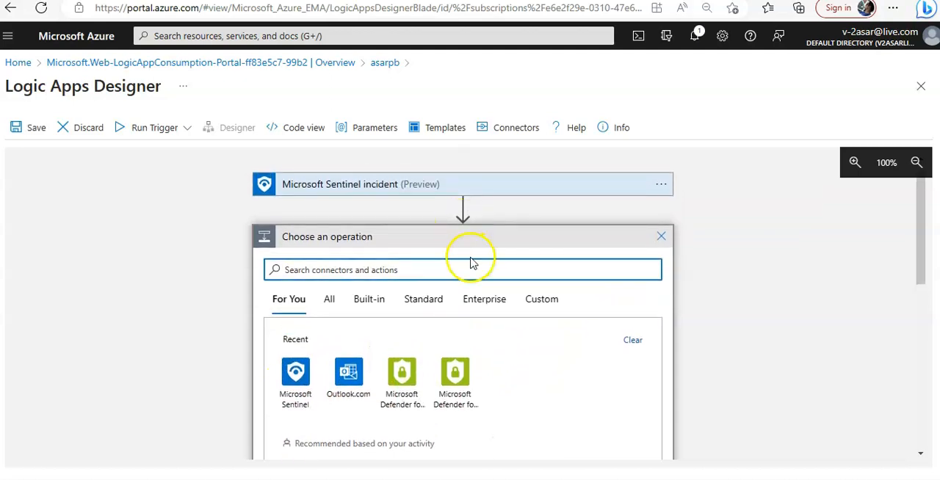
scroll(473, 263, down, 3)
scroll(551, 361, down, 2)
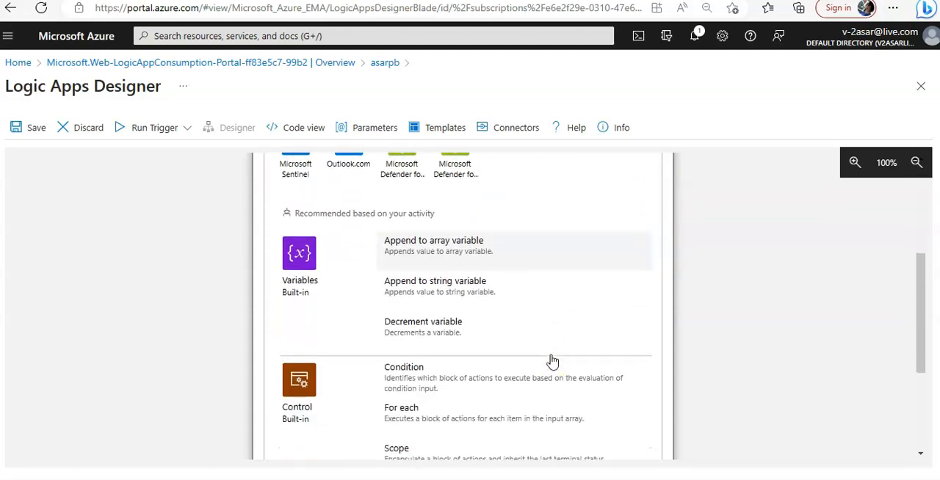
scroll(551, 360, down, 3)
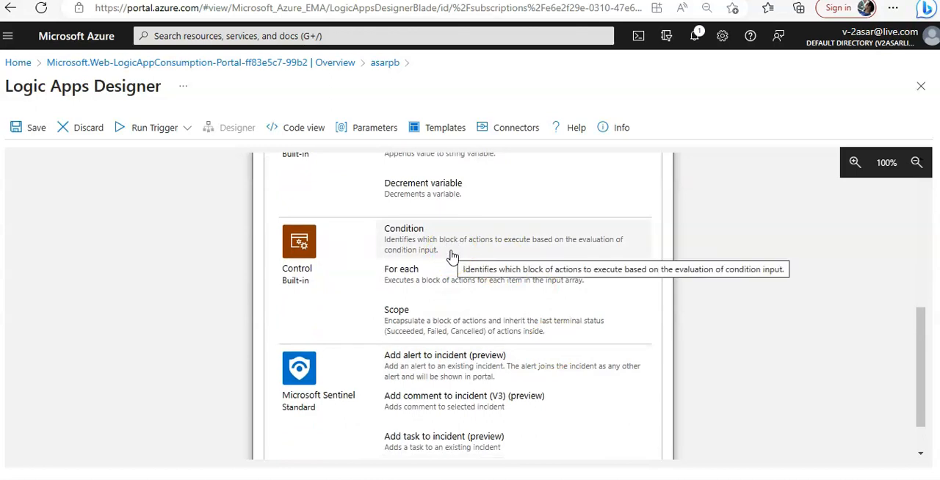
scroll(503, 374, up, 5)
scroll(504, 375, down, 1)
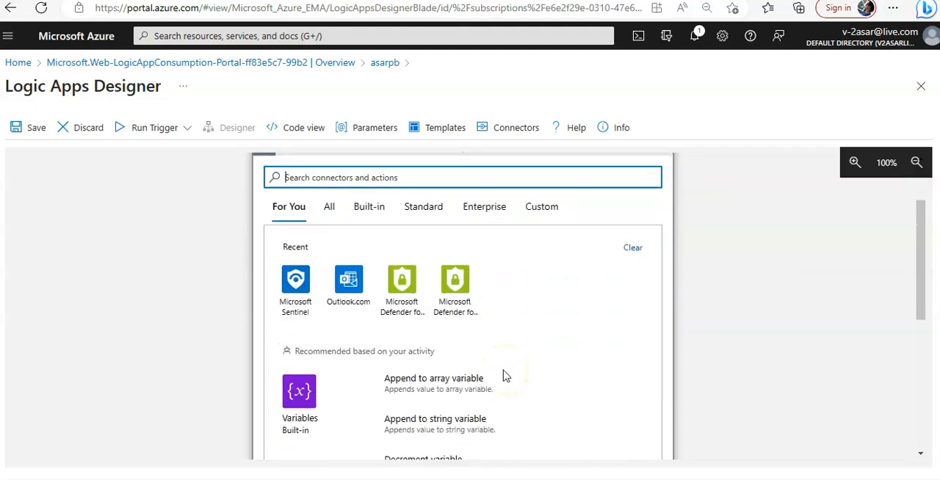
scroll(522, 326, down, 4)
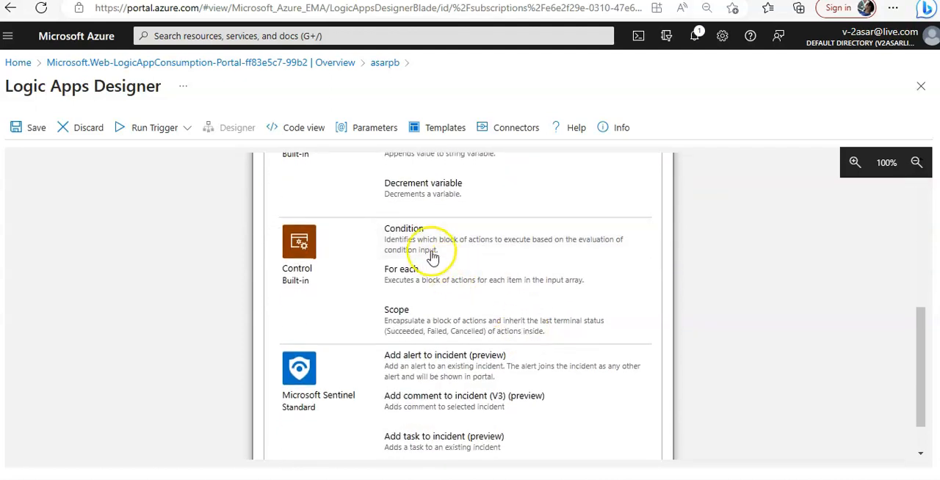
scroll(542, 309, down, 1)
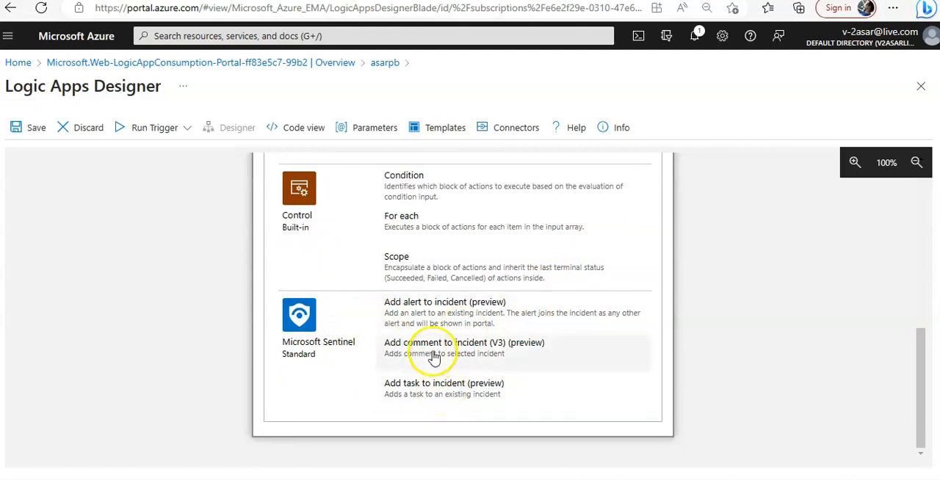
click(432, 319)
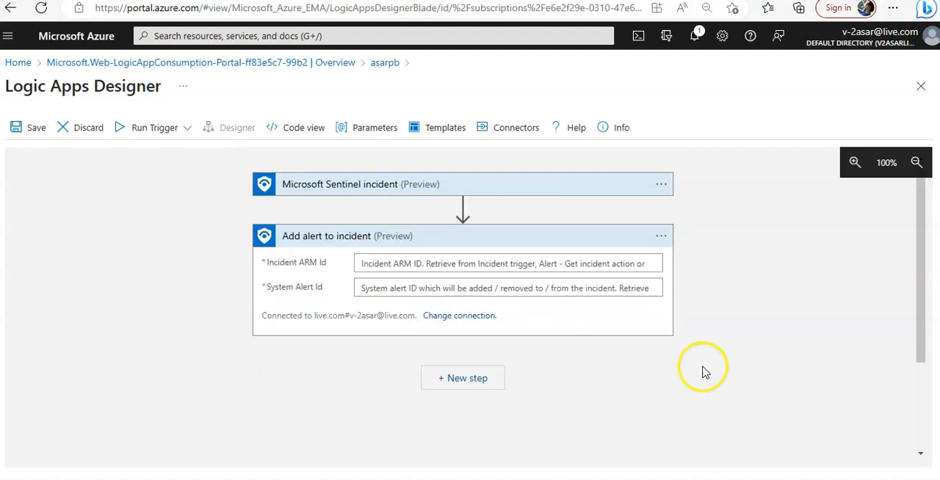
Step: Look through the recommended operations for a further step after the Add alert to incident action, and cancel without adding one
scroll(702, 372, down, 2)
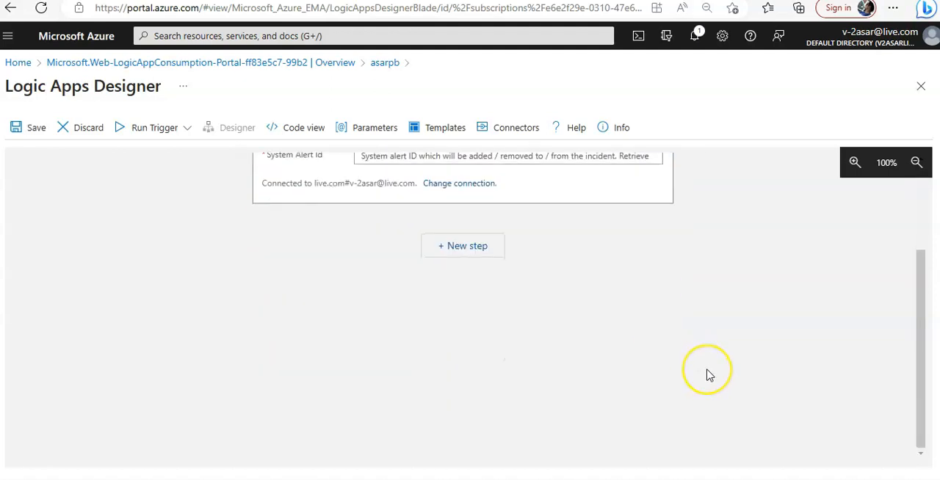
scroll(706, 373, up, 2)
click(468, 380)
scroll(796, 368, down, 2)
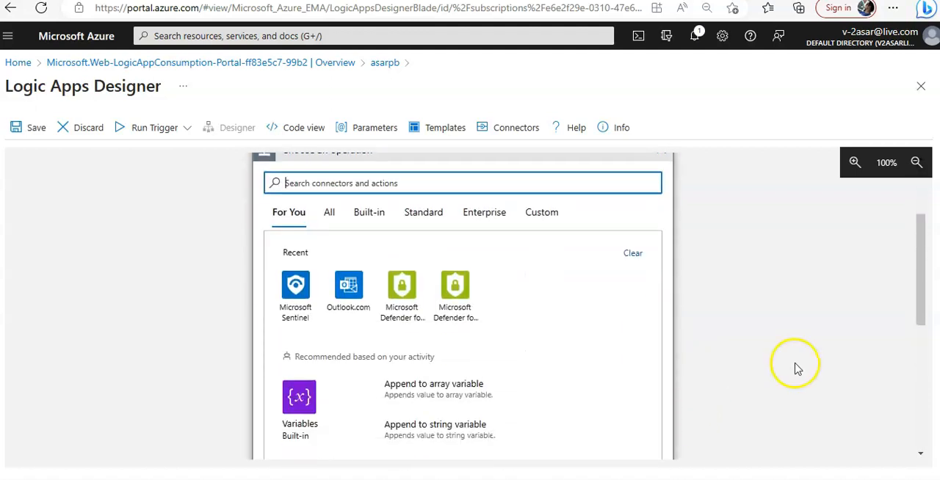
scroll(797, 368, up, 2)
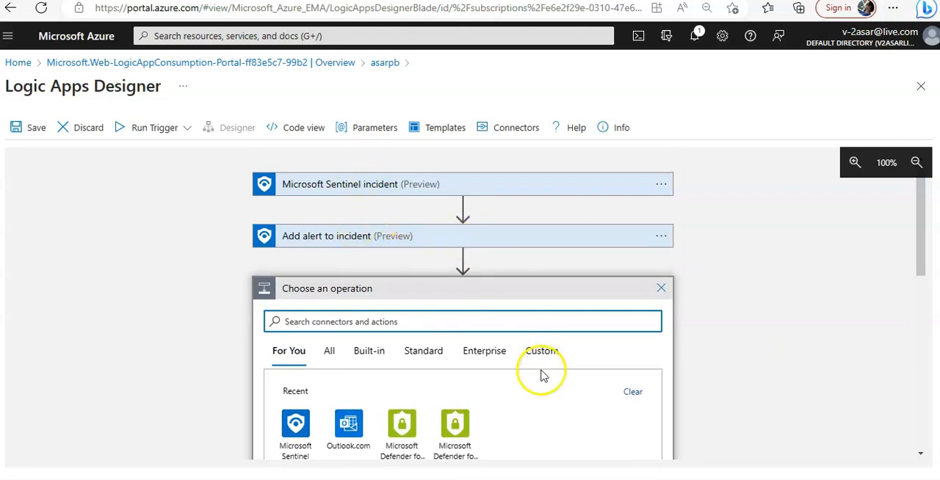
scroll(542, 375, down, 3)
scroll(593, 363, down, 3)
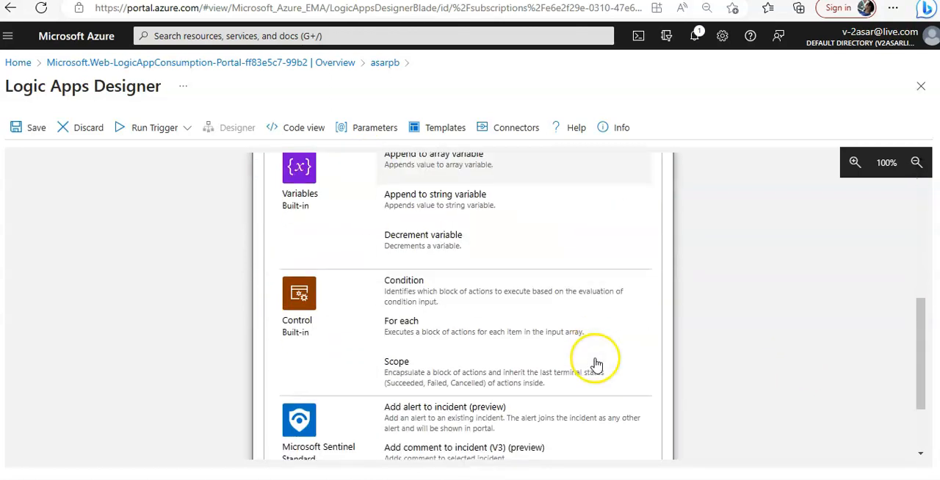
scroll(808, 360, down, 1)
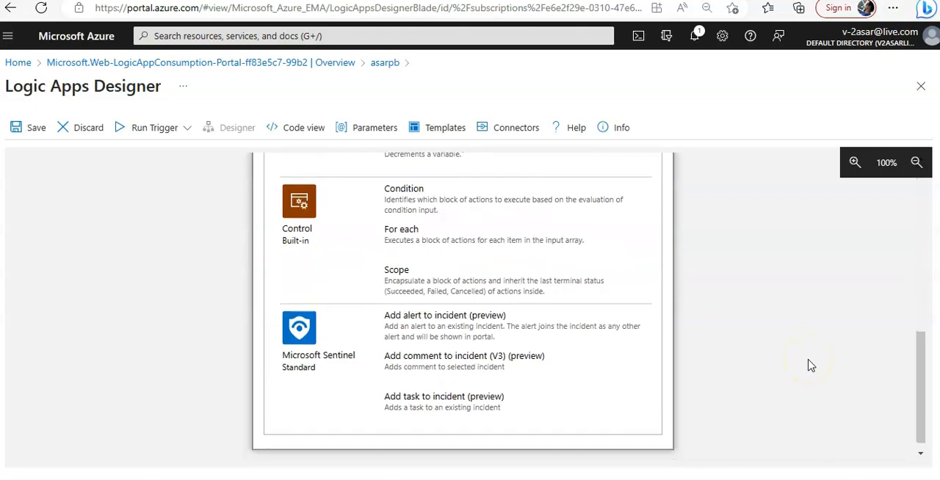
scroll(711, 382, up, 5)
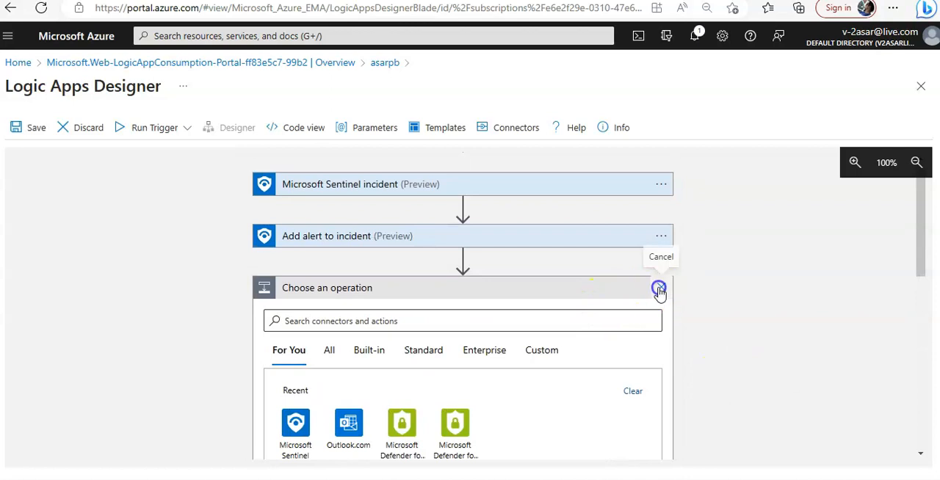
click(660, 288)
Step: Save the asarpb logic app and run its trigger
click(34, 129)
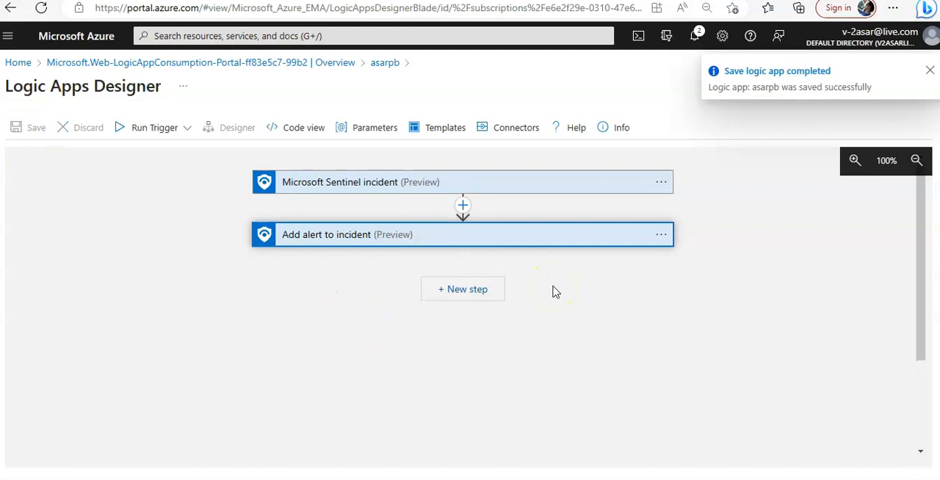
click(144, 124)
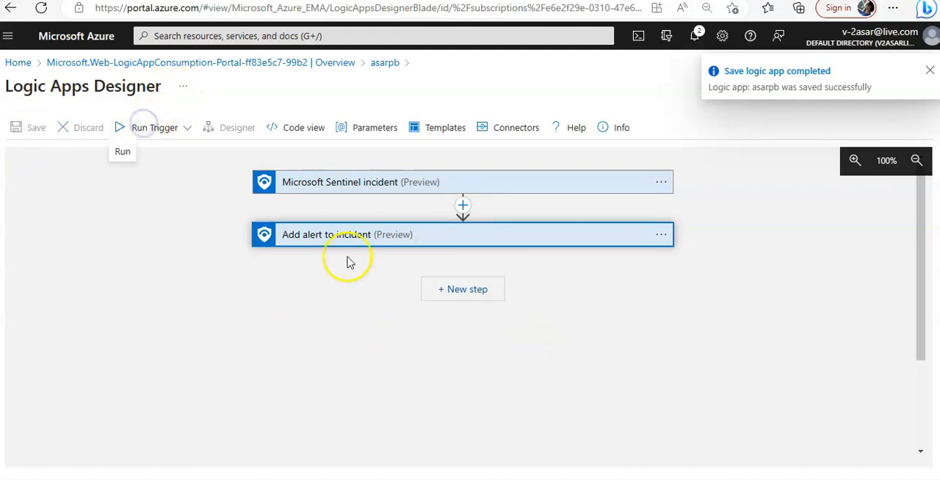
click(639, 348)
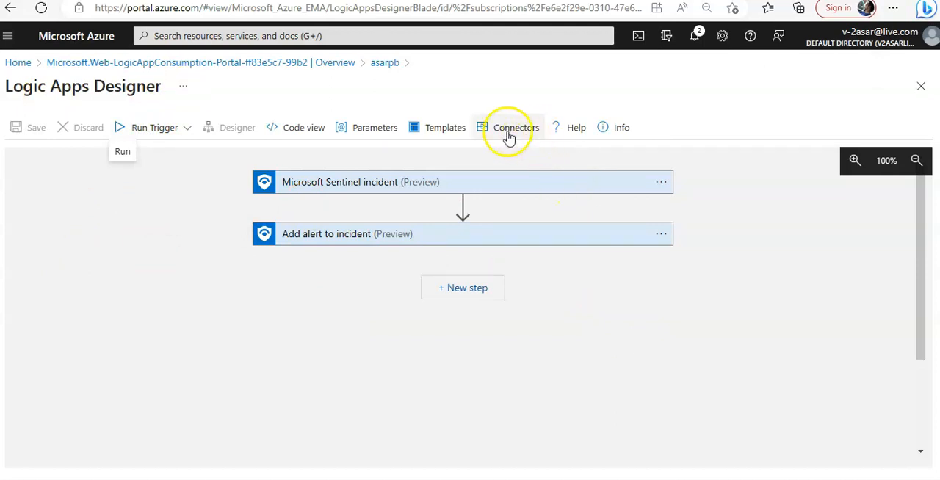
Step: Leave the current designer view and reopen asarpb in the Logic app designer, showing the Add alert to incident action's parameters
click(923, 86)
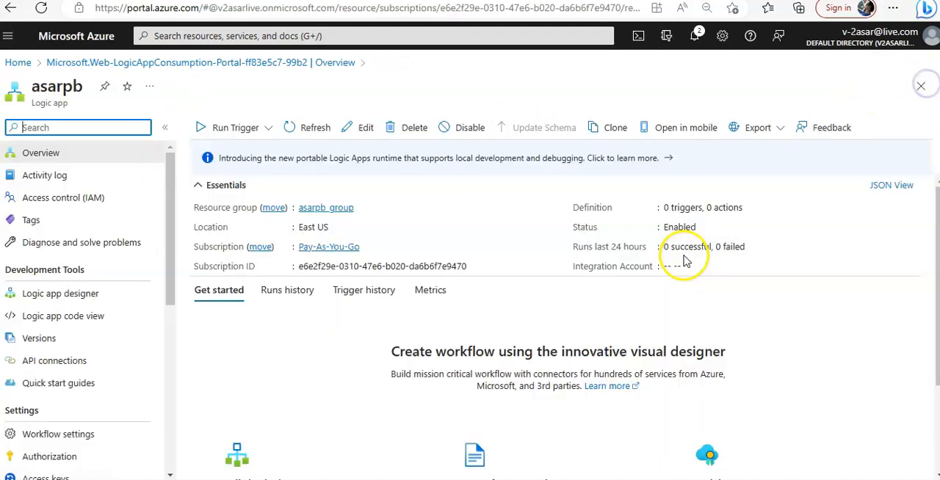
click(55, 294)
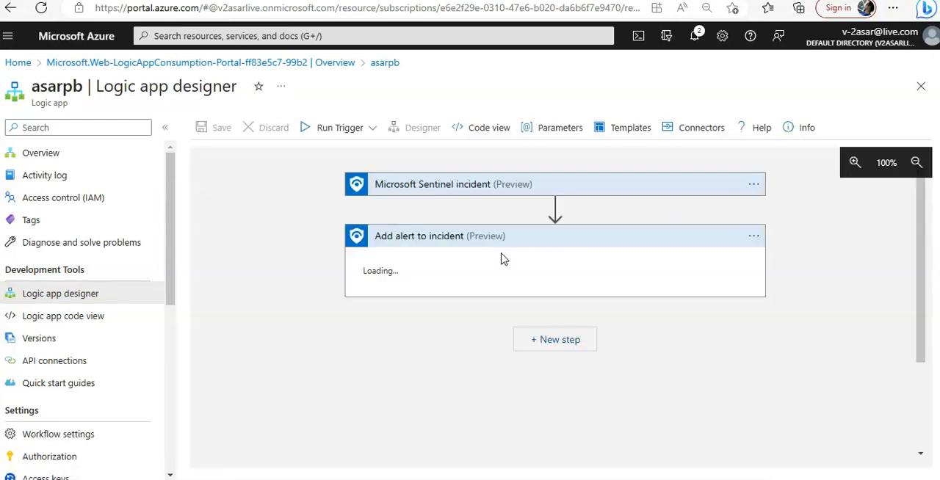
click(422, 252)
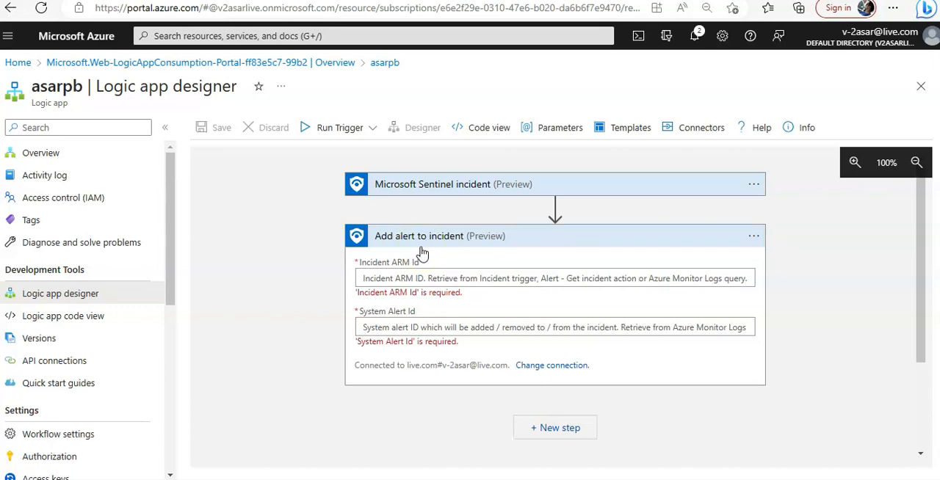
Step: Fill the Add alert to incident action's Incident ARM Id with the dynamic content Incident updates Alert Display Name
click(431, 280)
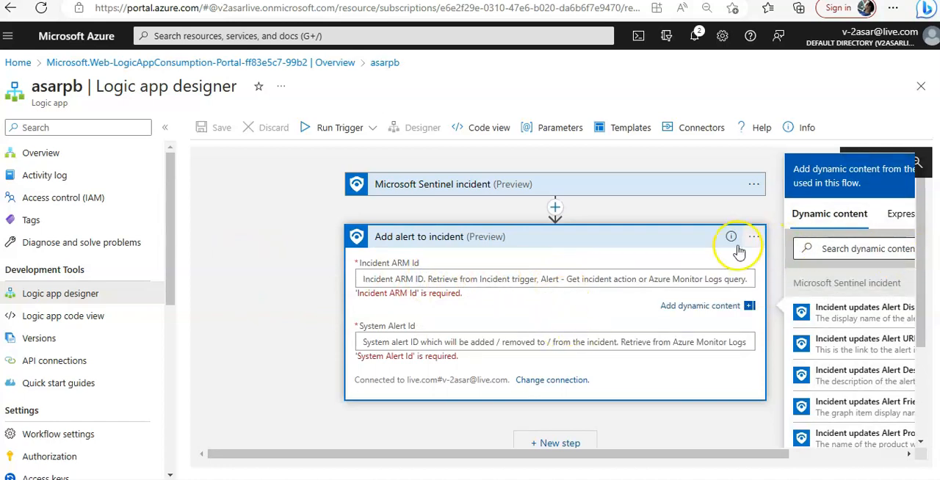
click(709, 307)
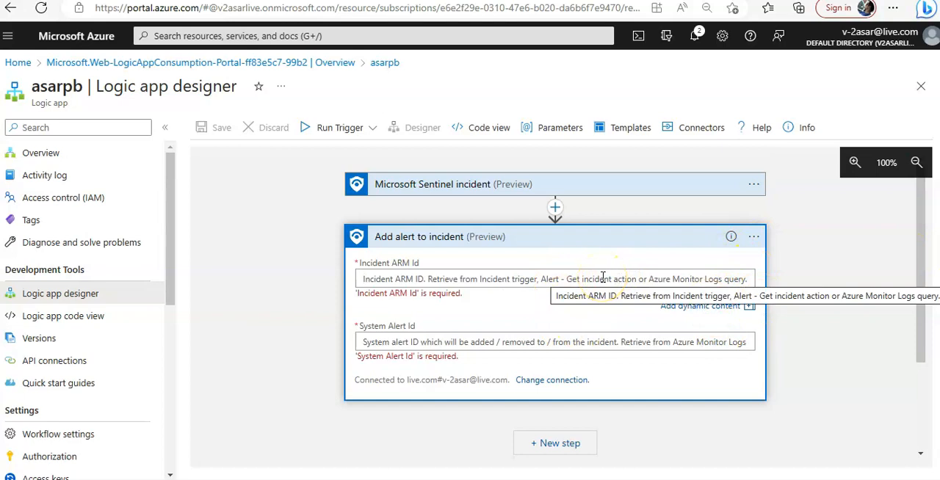
click(705, 307)
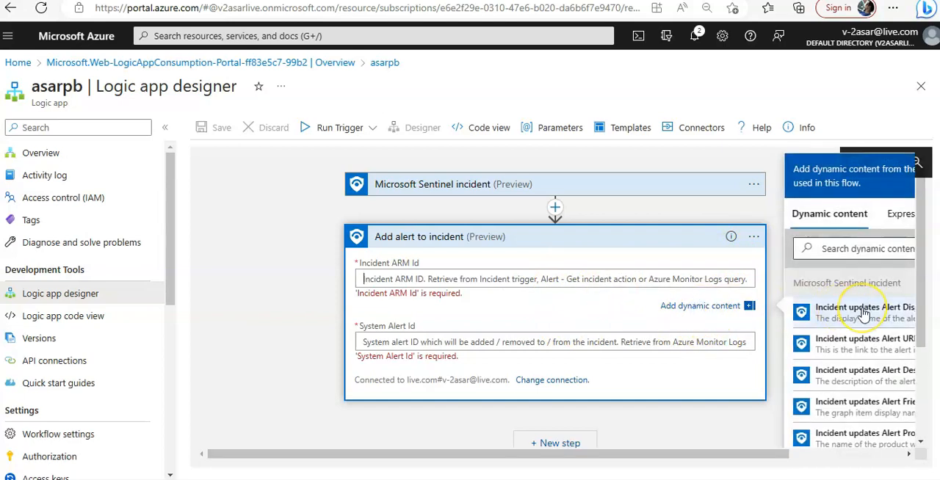
drag(745, 454, 881, 452)
scroll(807, 353, down, 2)
scroll(822, 357, up, 2)
scroll(822, 350, down, 3)
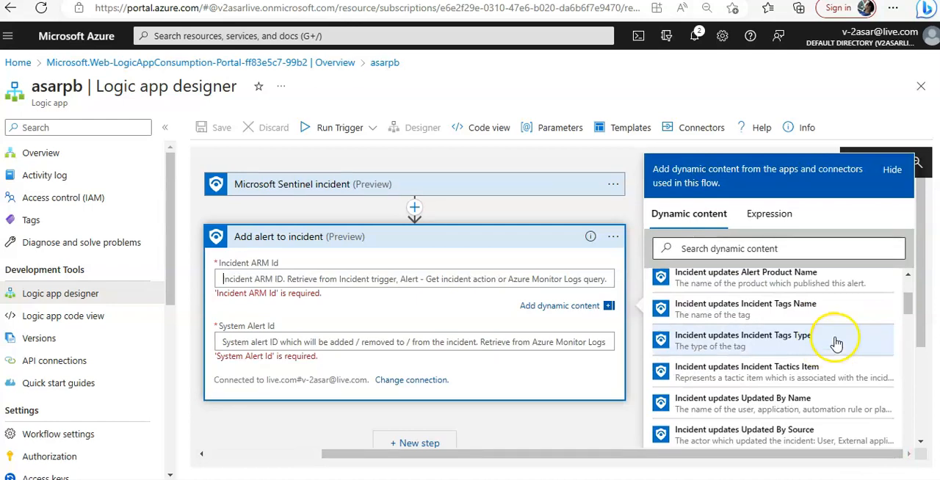
scroll(835, 342, up, 3)
click(725, 311)
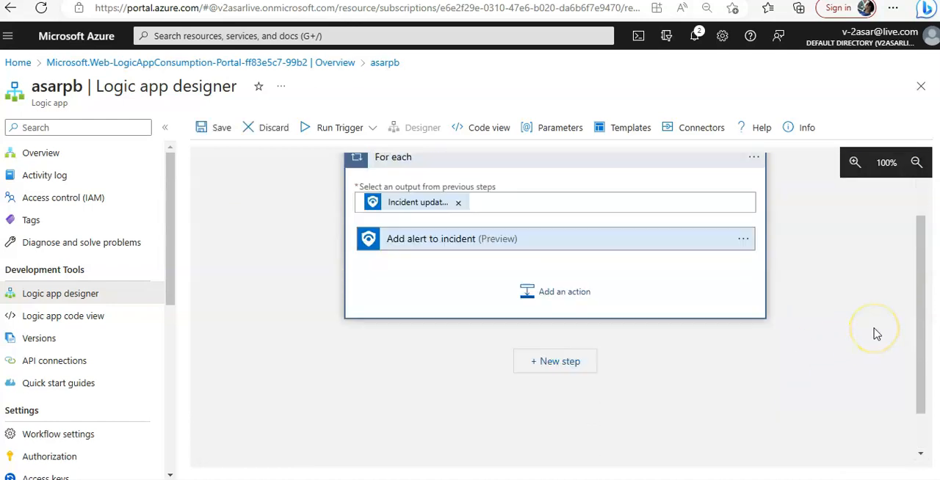
Step: Try to save the asarpb logic app, and dismiss the For each tip and the save notification
click(222, 118)
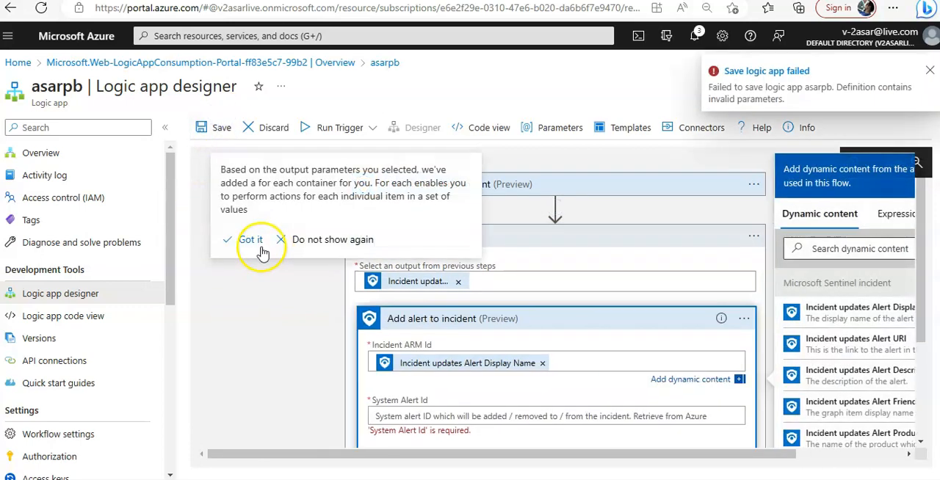
click(260, 244)
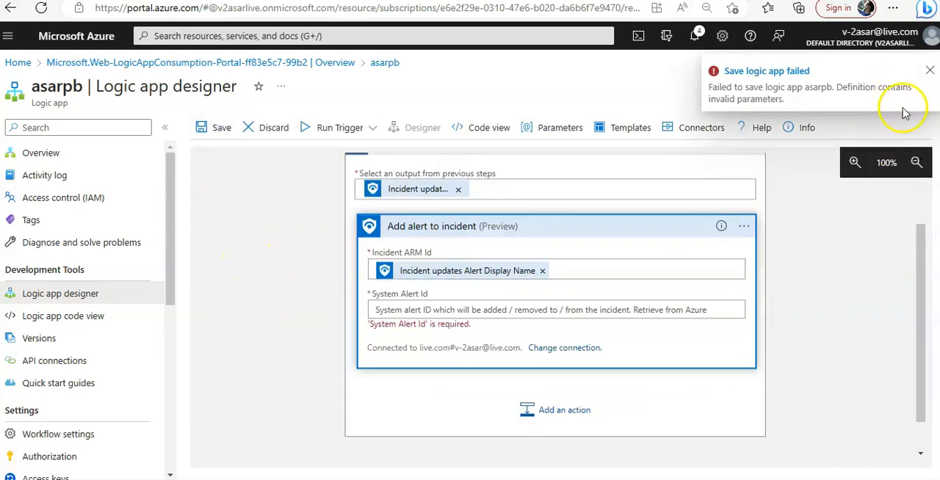
click(930, 70)
scroll(732, 307, up, 2)
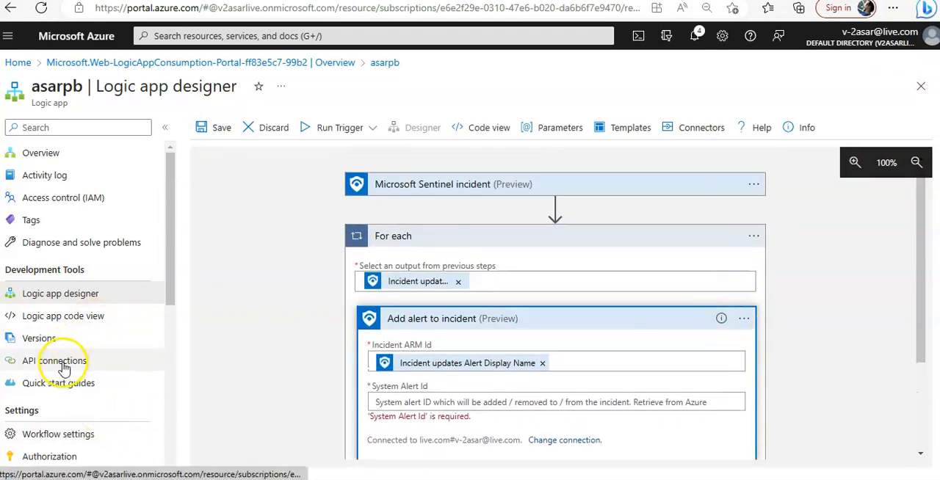
scroll(771, 330, down, 3)
scroll(772, 340, up, 3)
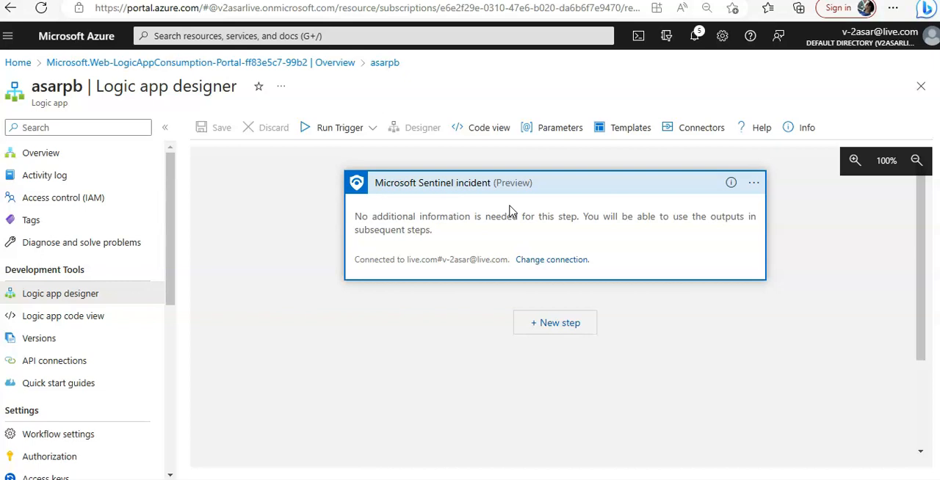
Step: Start a new step after the Microsoft Sentinel incident trigger and look through its recommended operations
click(556, 325)
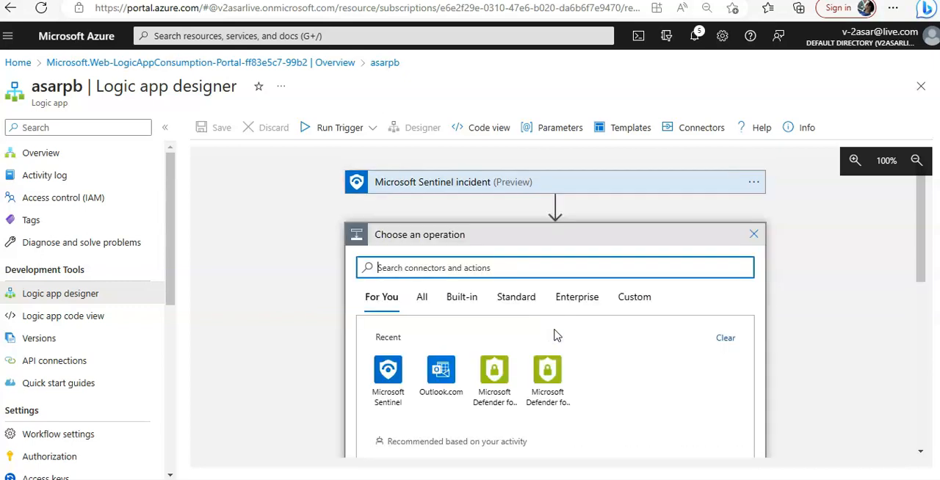
scroll(679, 338, down, 2)
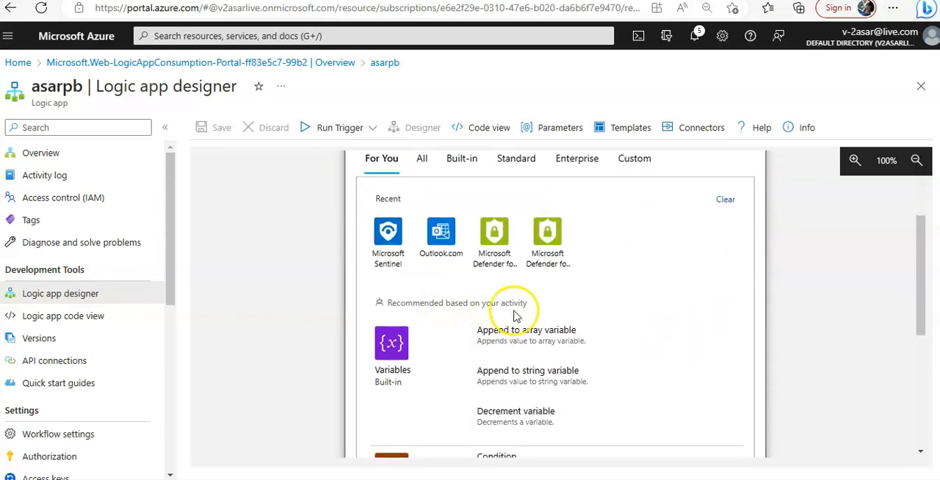
scroll(621, 346, down, 1)
scroll(621, 346, down, 3)
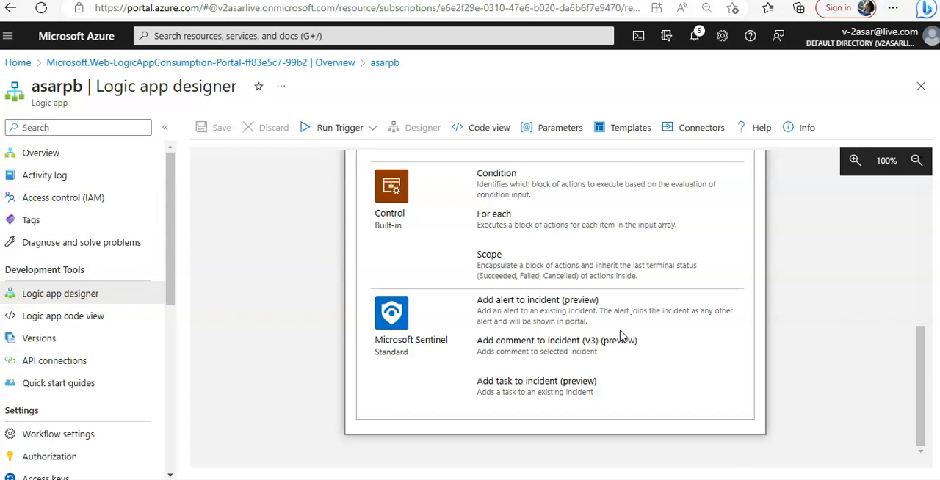
click(628, 351)
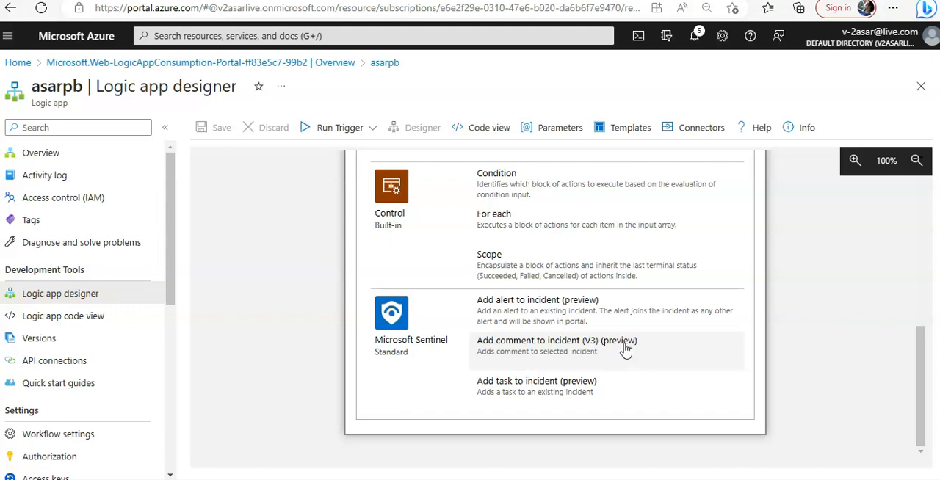
scroll(874, 337, up, 3)
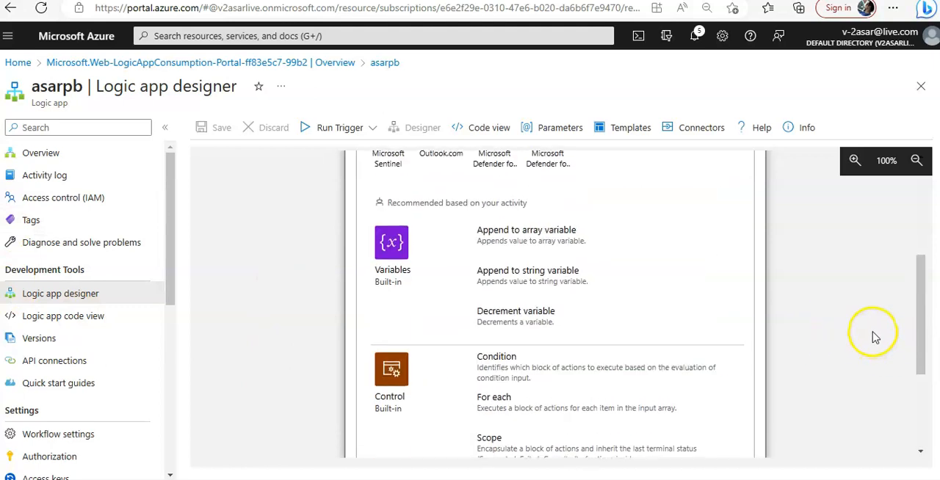
scroll(874, 336, up, 5)
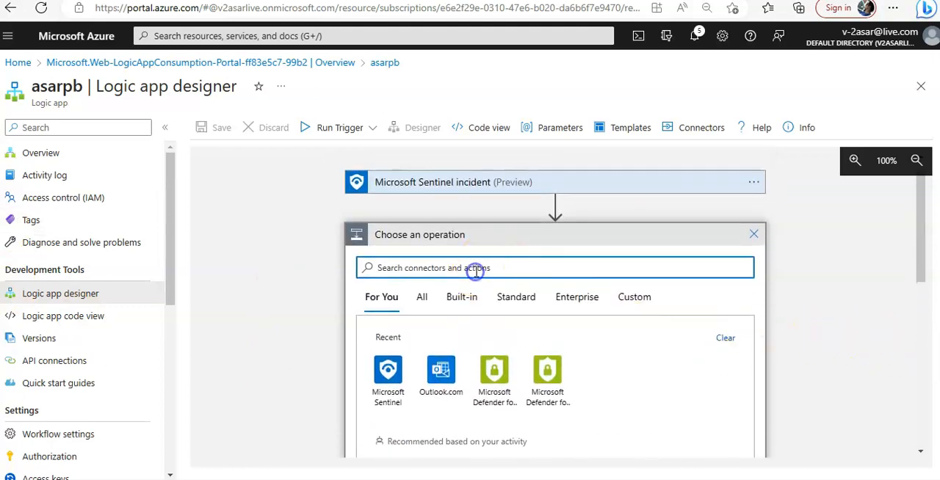
Step: Search the connectors and actions for "record" and look through the recommended operations
click(476, 268)
text(rec)
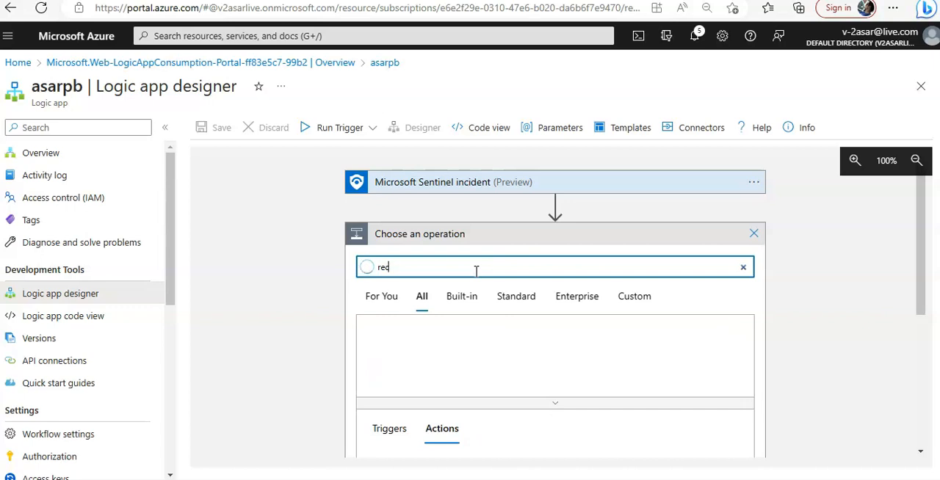
text(ord)
scroll(539, 279, down, 2)
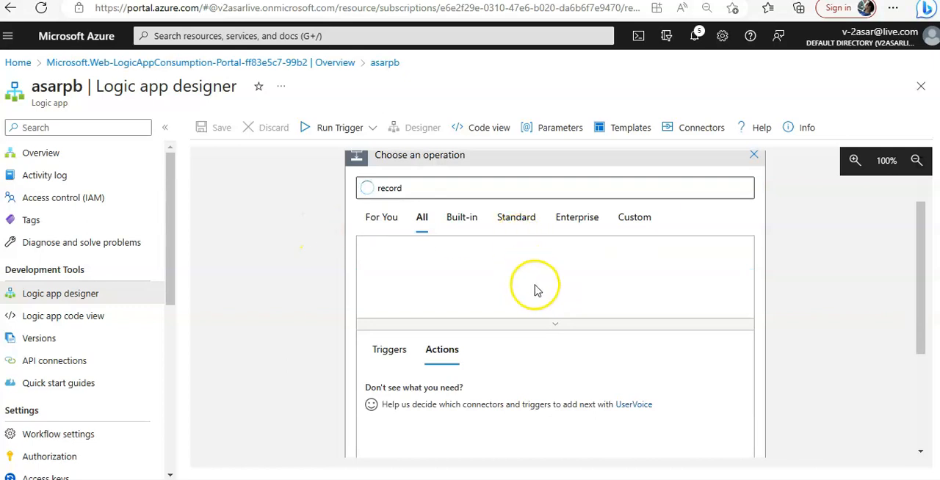
scroll(229, 410, down, 2)
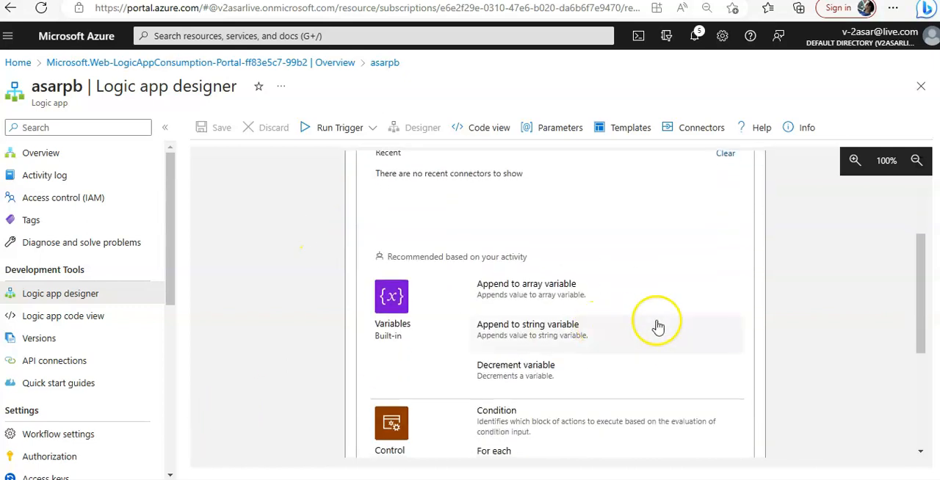
scroll(656, 321, down, 5)
scroll(656, 321, down, 3)
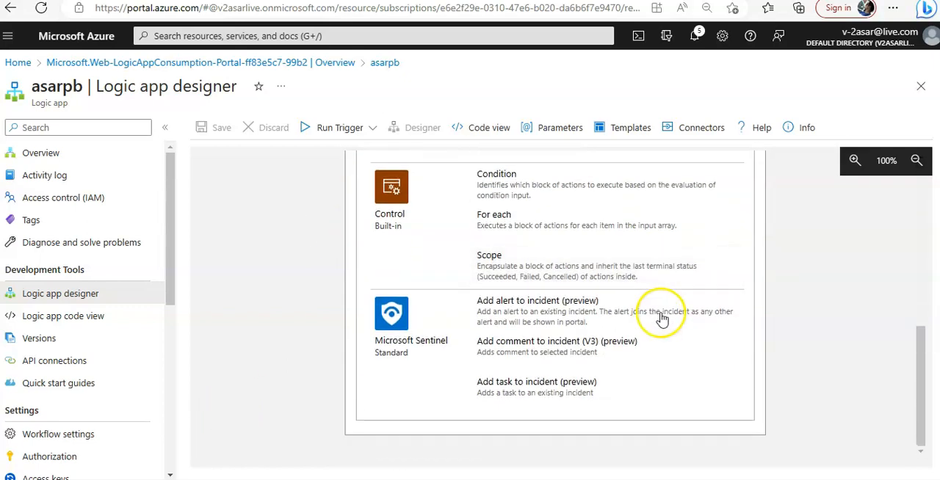
Step: Add Microsoft Sentinel's Add comment to incident (V3) (preview) action after the trigger and open its Incident ARM id for editing
scroll(789, 308, up, 5)
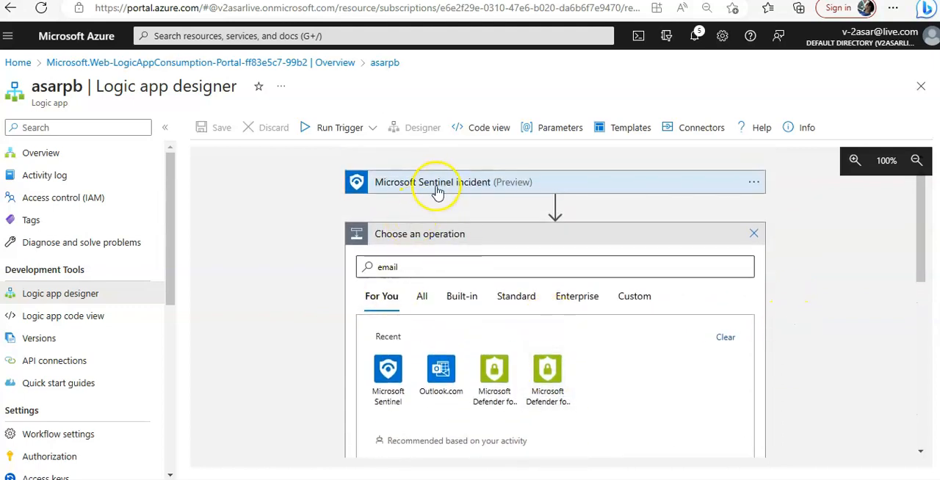
scroll(609, 241, down, 10)
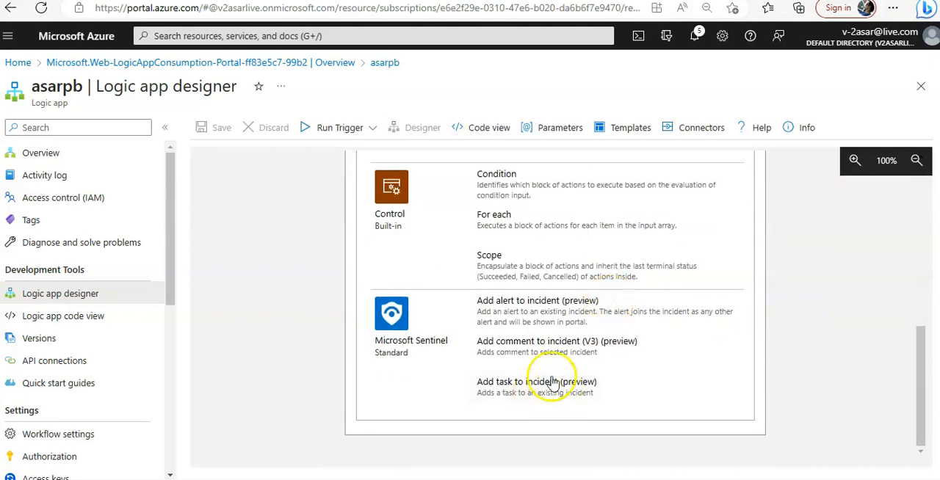
click(536, 347)
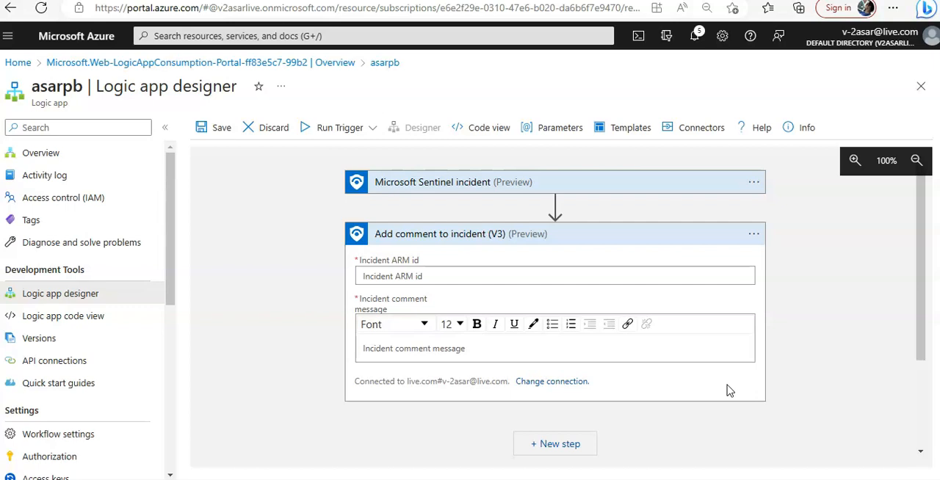
click(461, 277)
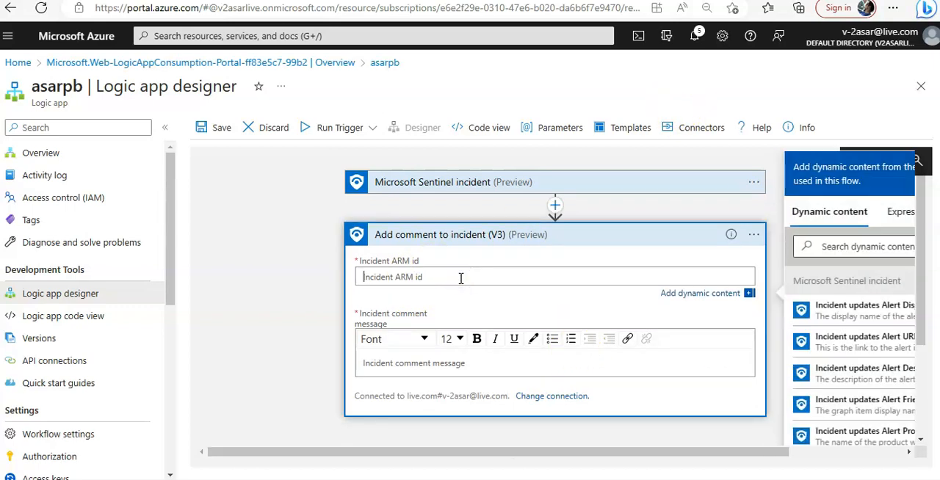
Step: Set the action's Incident ARM id to the Incident ARM ID dynamic content, searching for "incident arm", and try to save the logic app
click(831, 245)
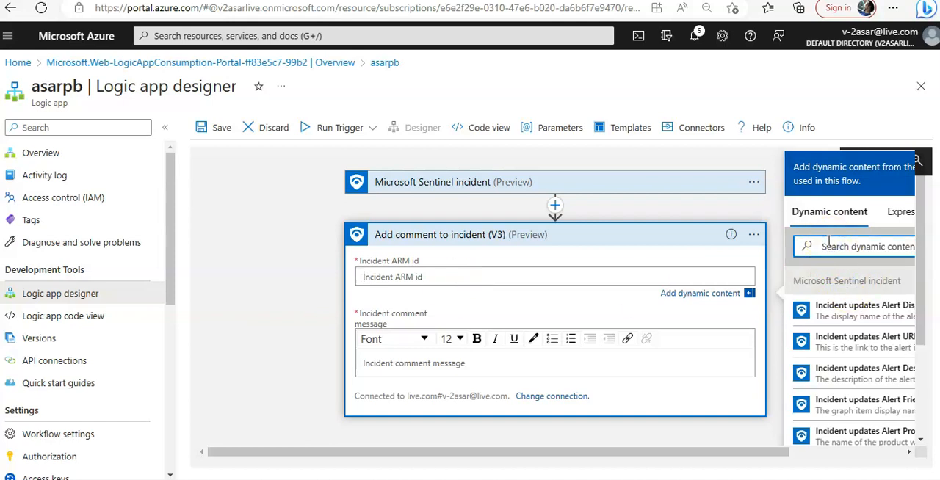
text(incident)
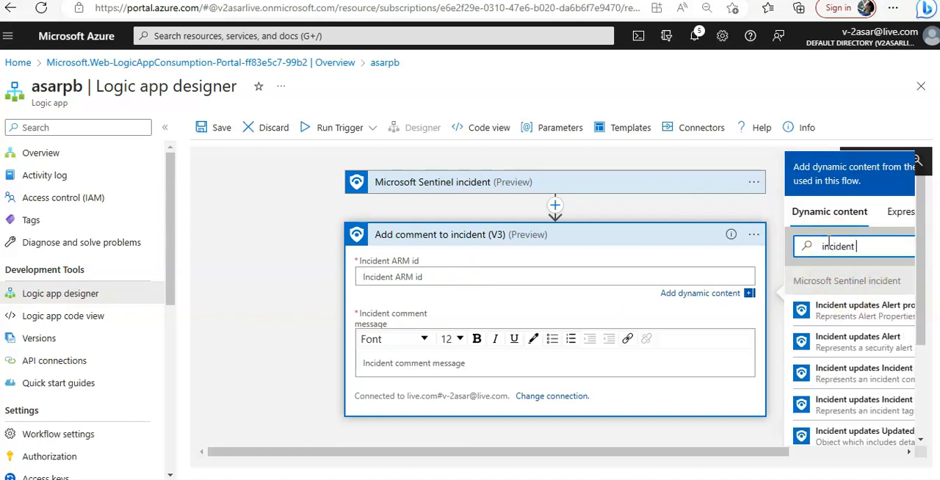
text( arm)
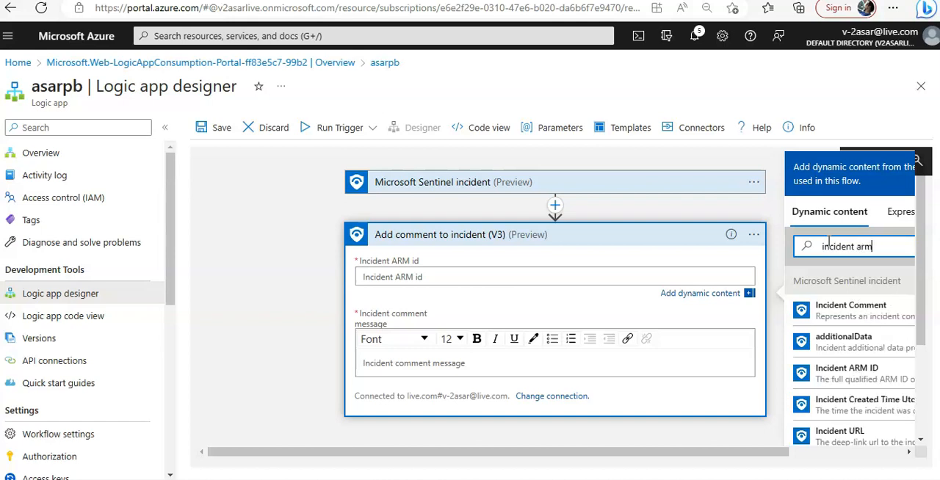
click(844, 376)
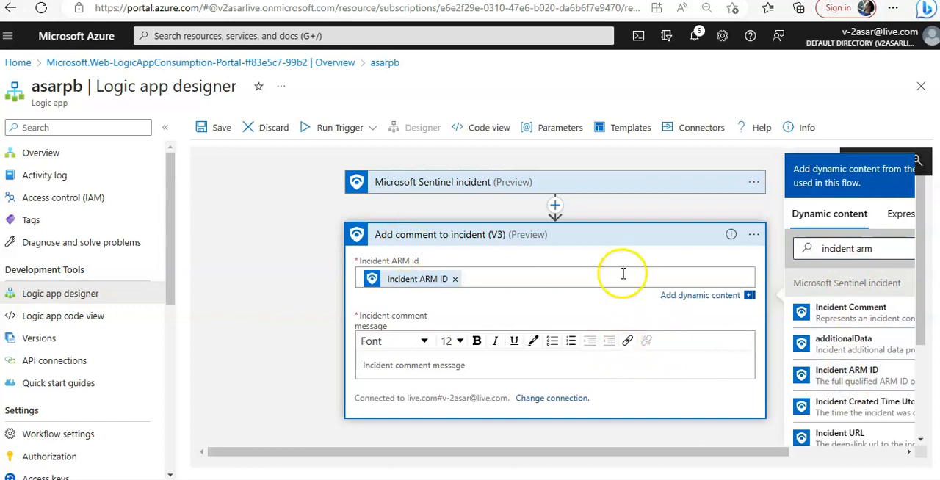
click(222, 127)
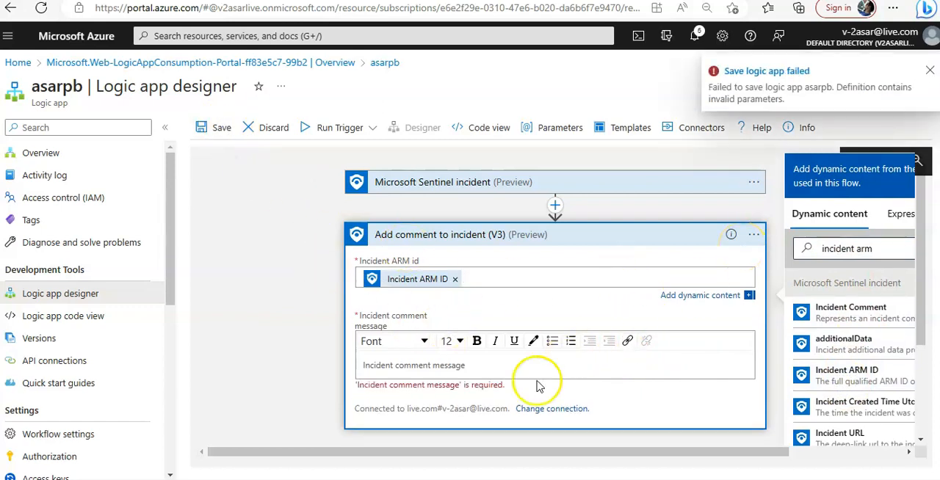
Step: Enter "hello" as the incident comment message and save the asarpb logic app
scroll(470, 356, down, 2)
click(407, 277)
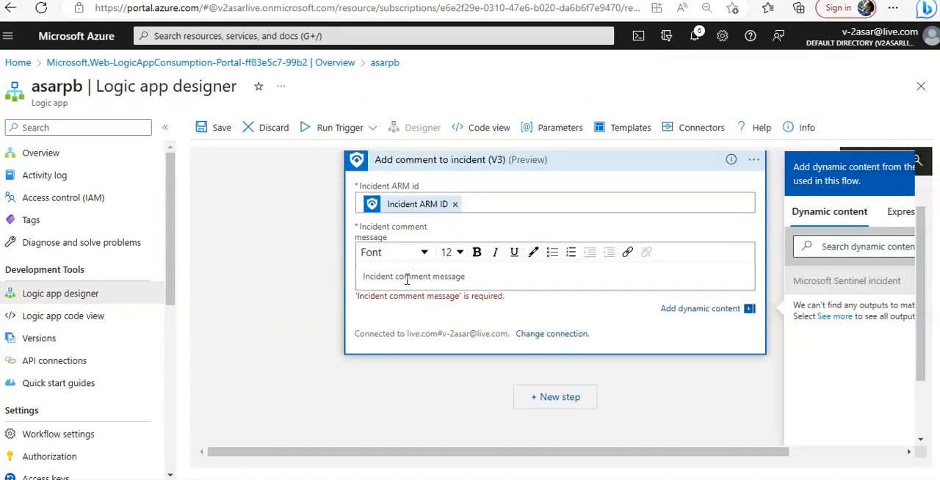
text(hello)
click(400, 323)
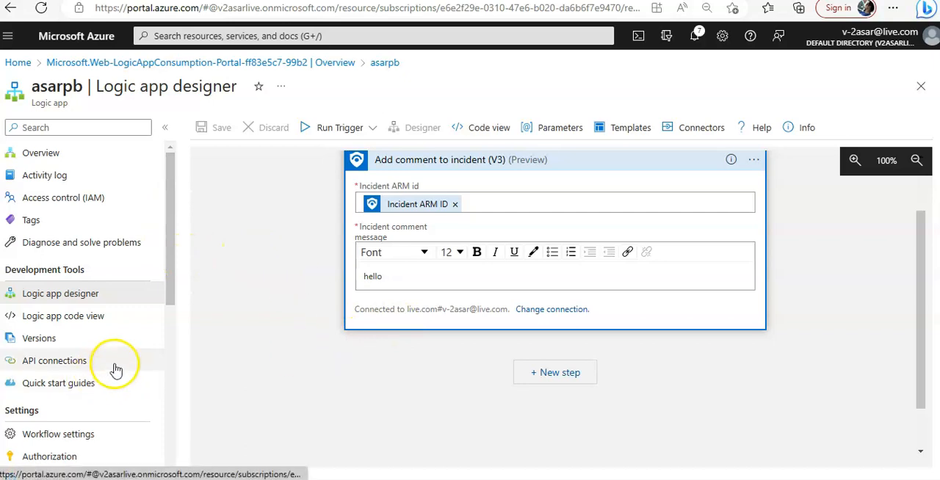
Step: List the API connections associated with the logic app, refresh the list and open the azuresentinel connection
click(89, 360)
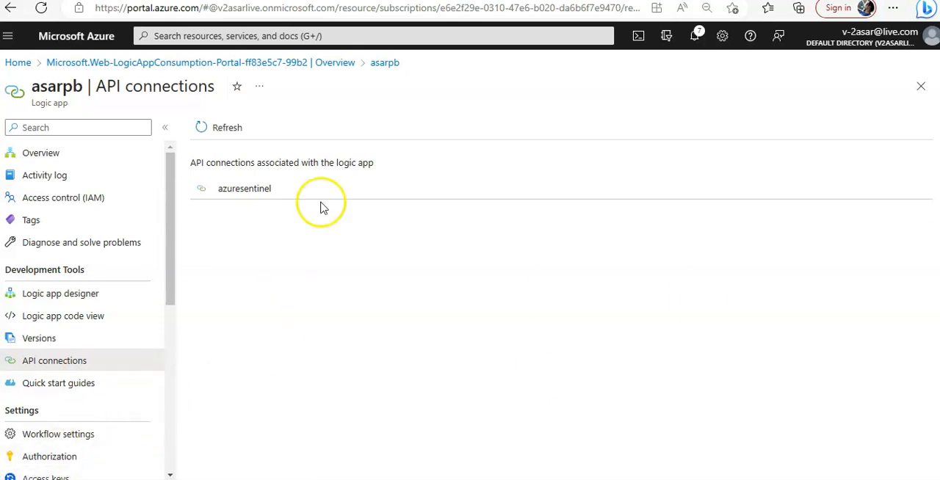
click(253, 195)
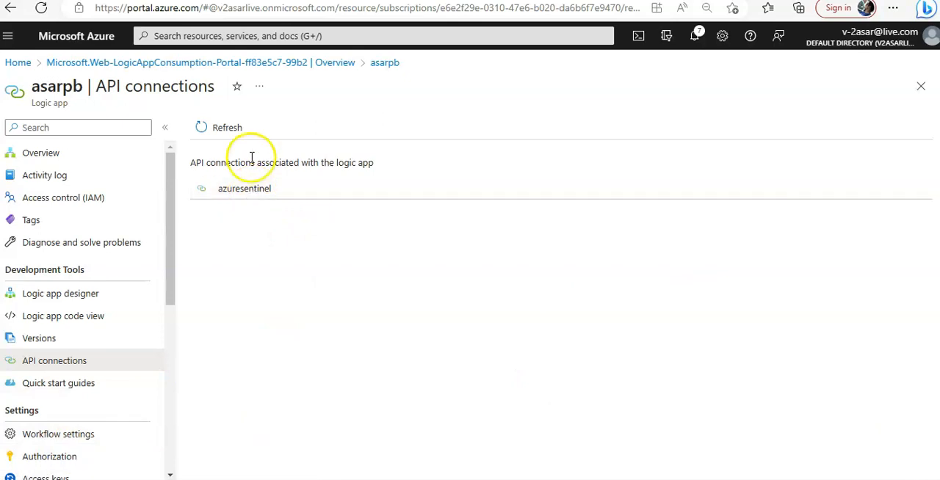
click(223, 130)
click(246, 195)
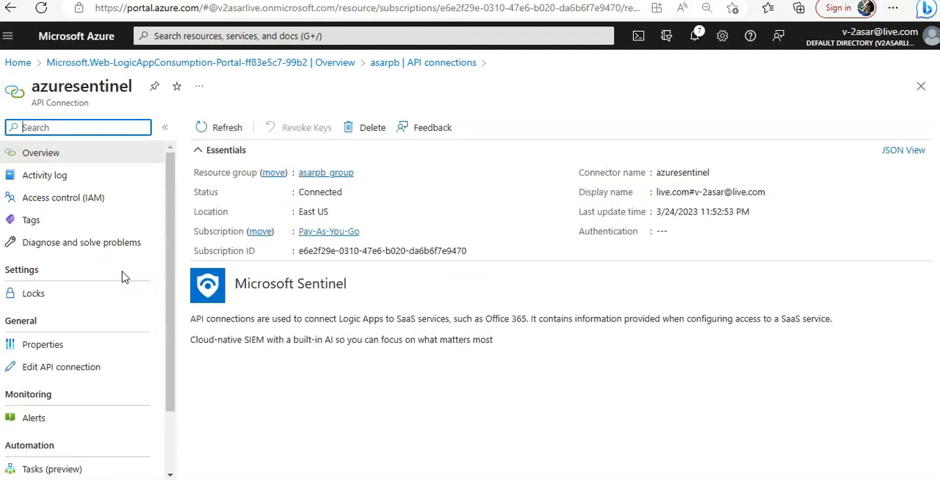
Step: Review the azuresentinel connection's properties and its Edit API connection page, and close the connection without changes
scroll(123, 277, down, 1)
click(46, 267)
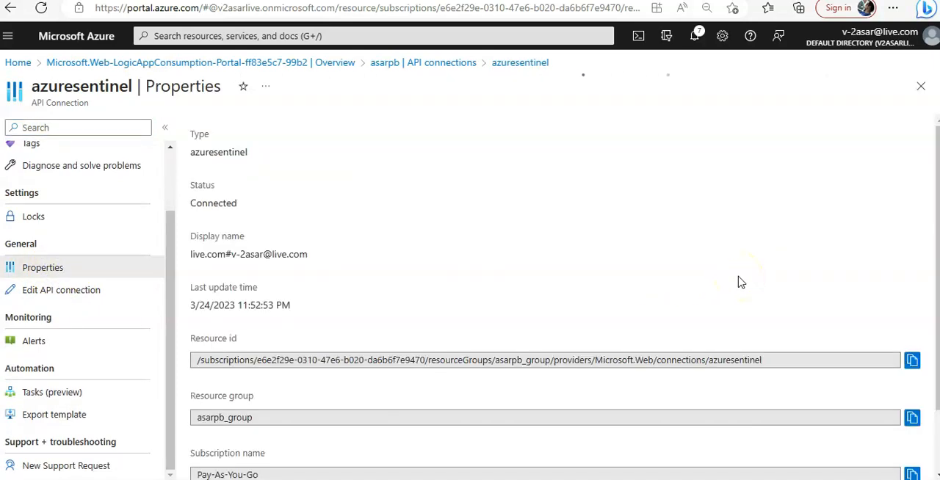
scroll(740, 283, down, 1)
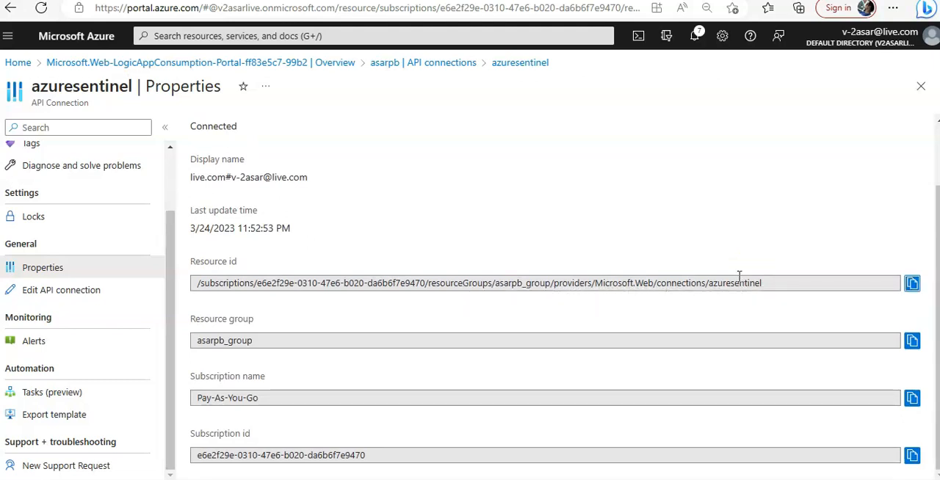
scroll(739, 275, up, 1)
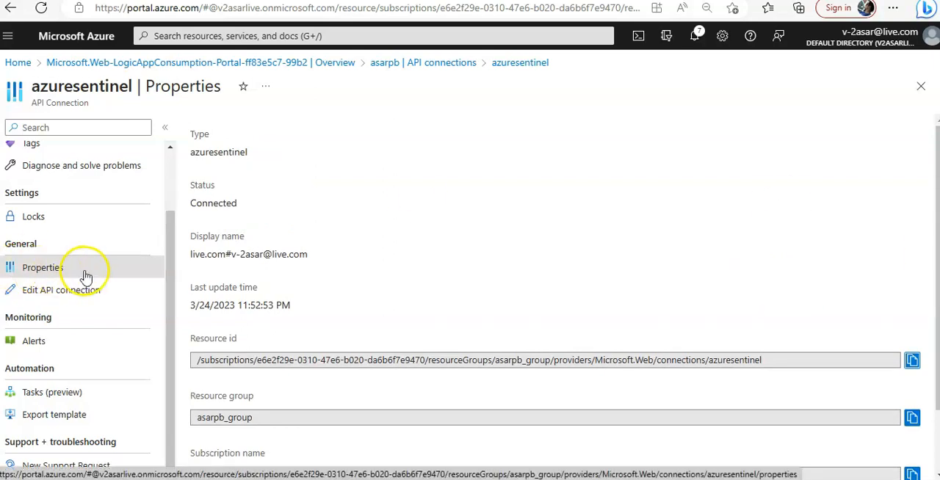
click(100, 290)
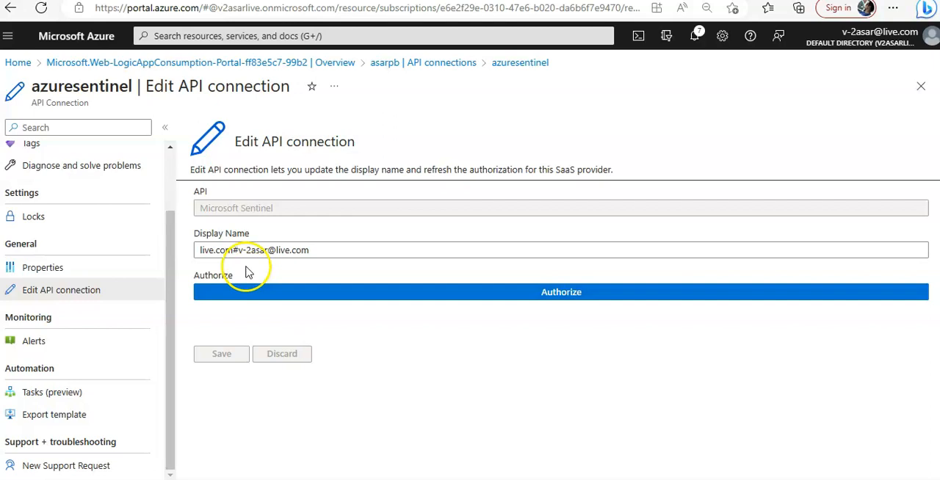
click(921, 86)
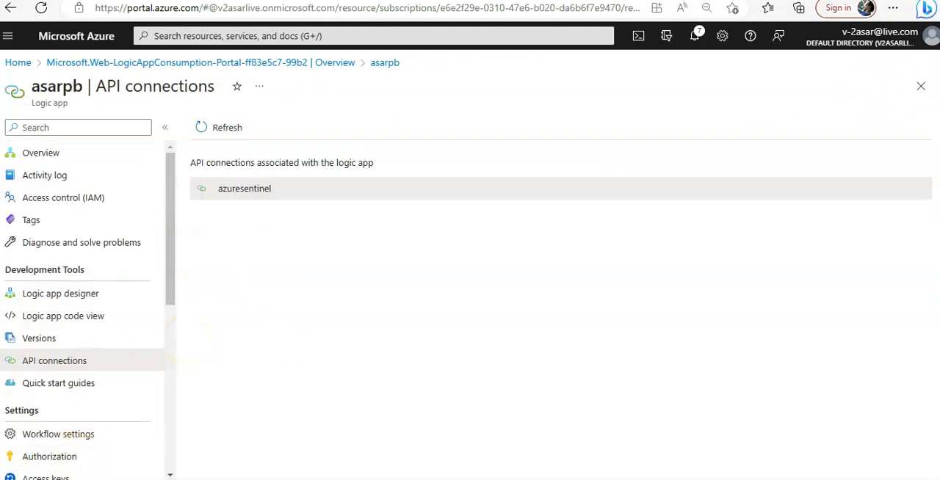
Step: Examine the asarpb logic app's code view, including the trigger definition and the $connections parameters at the end
click(95, 323)
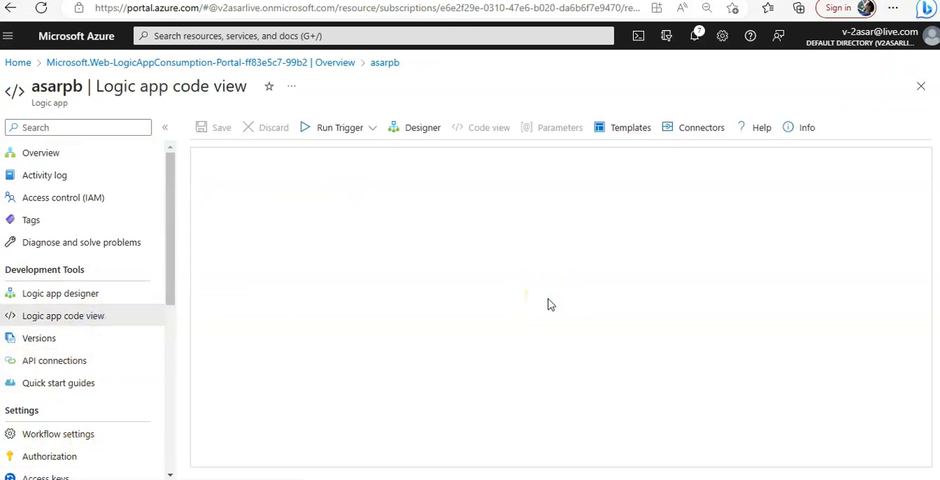
scroll(844, 320, down, 5)
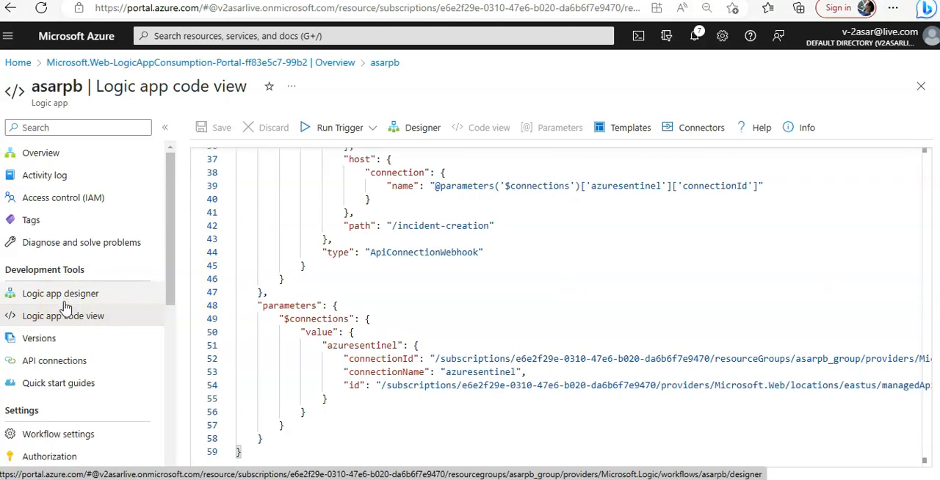
scroll(110, 309, down, 2)
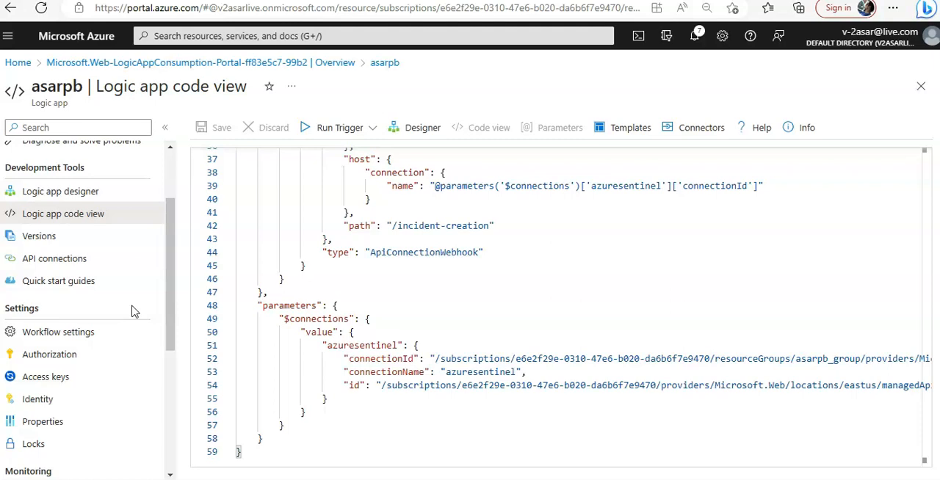
click(770, 229)
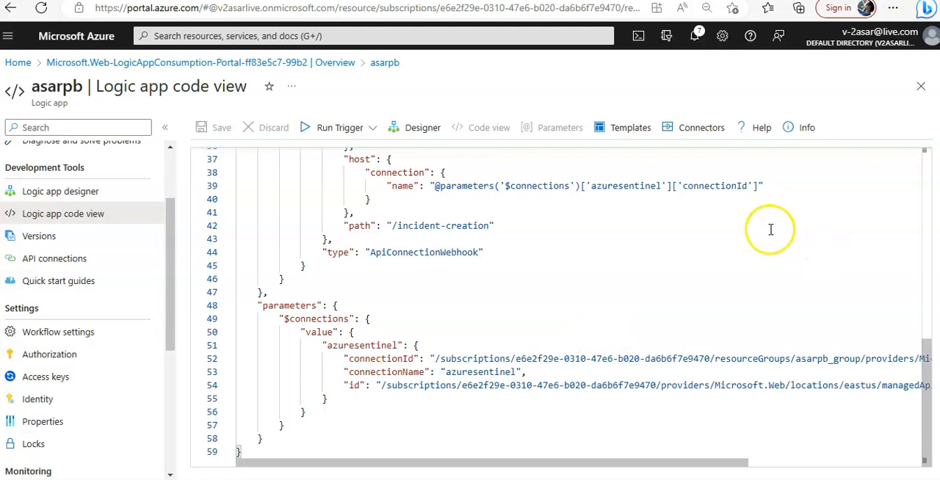